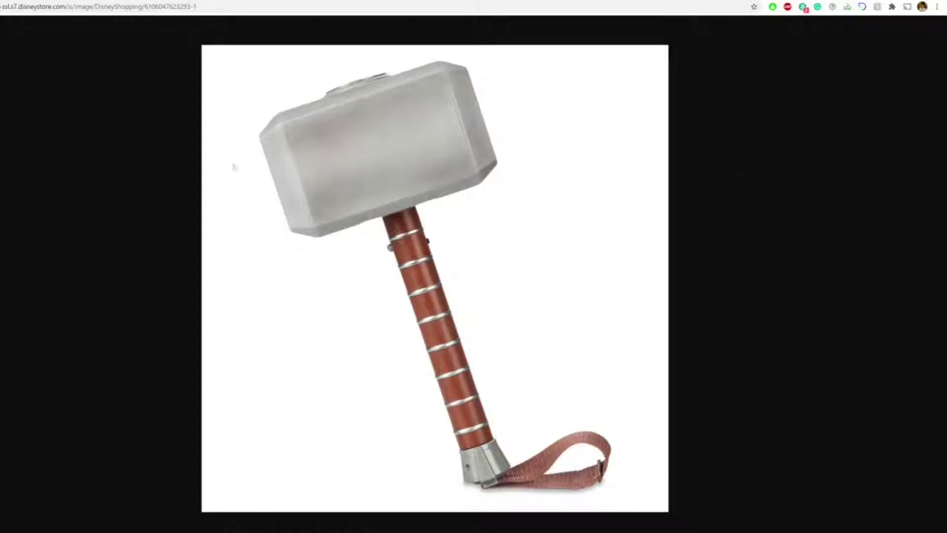
Open the Intro to 3D Printing class page and highlight the free trial class sentence in the overview.
left_click(140, 1)
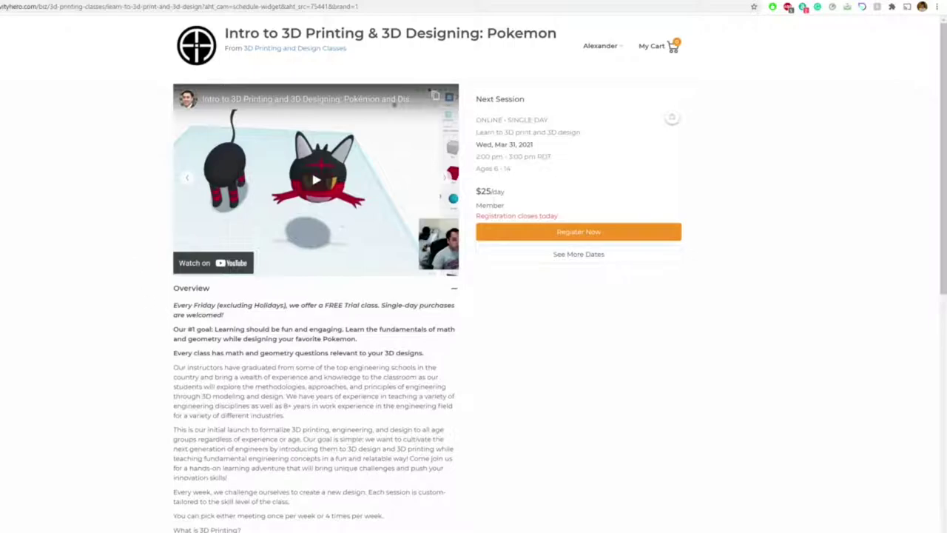
left_click_drag(175, 305, 449, 305)
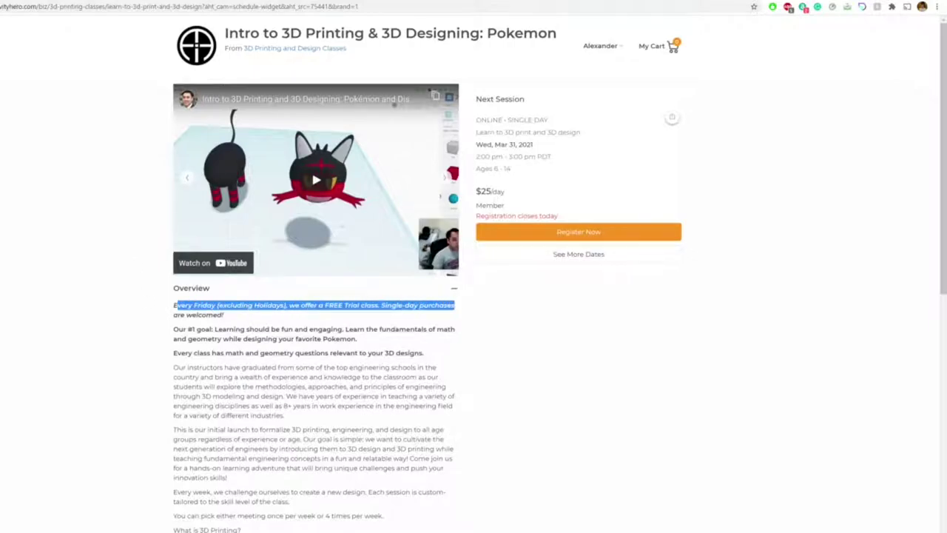
left_click(452, 306)
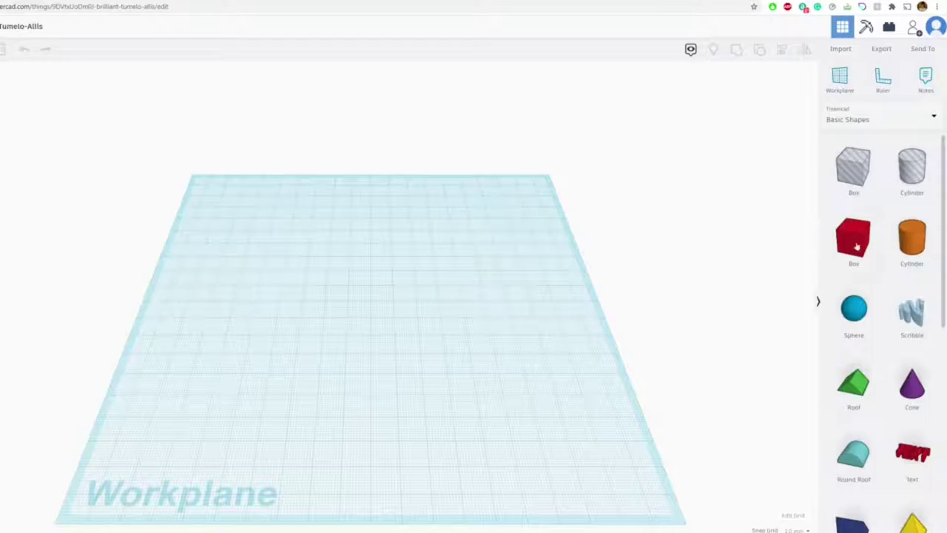
Place a solid box on the middle of the workplane and stretch it to a length of 47 mm.
left_click_drag(856, 246, 454, 341)
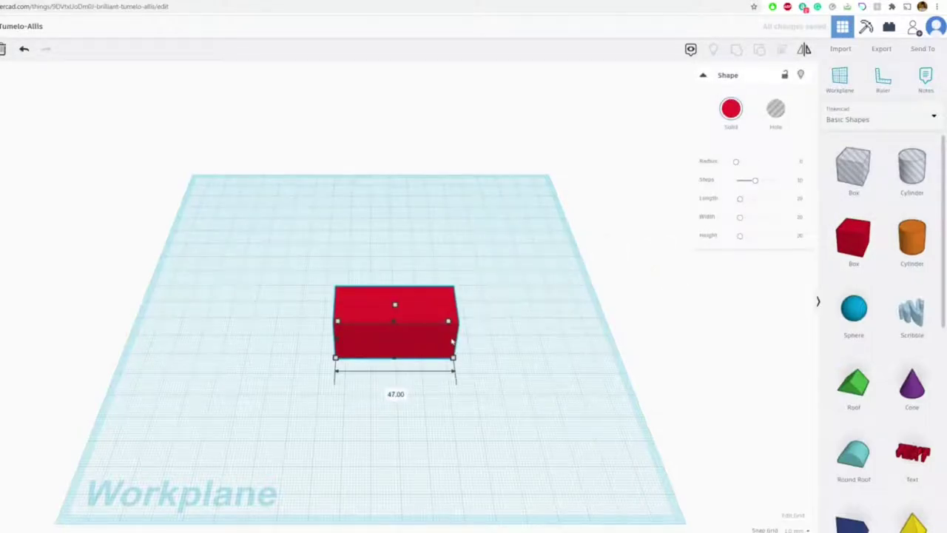
scroll(402, 385, "up", 3)
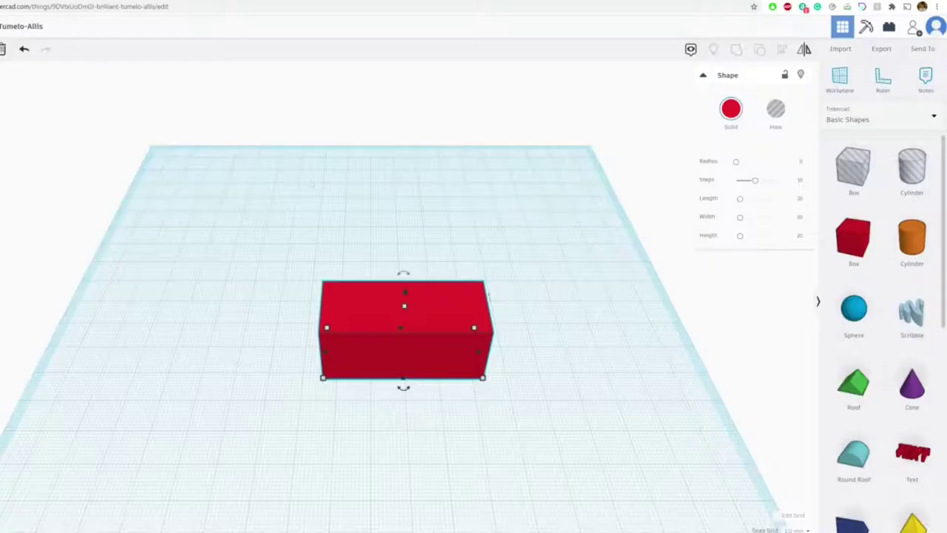
scroll(550, 340, "up", 2)
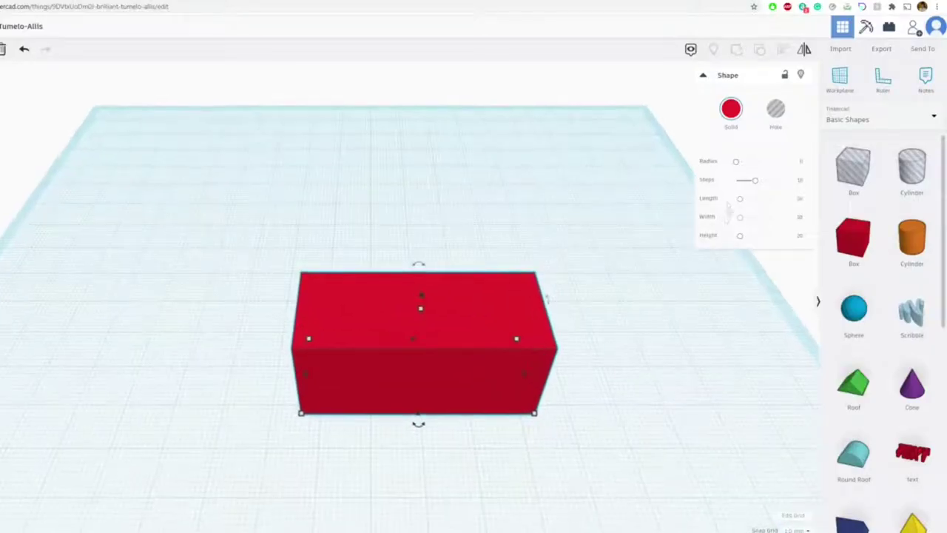
Give the box flat chamfered edges by reducing its steps to 1 and adding a small radius.
left_click(758, 182)
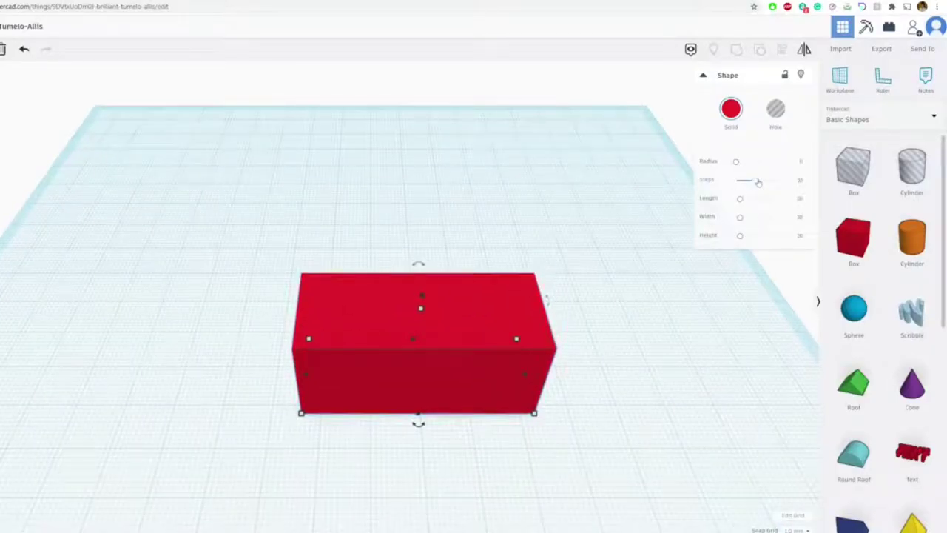
left_click_drag(756, 184, 736, 180)
left_click(740, 163)
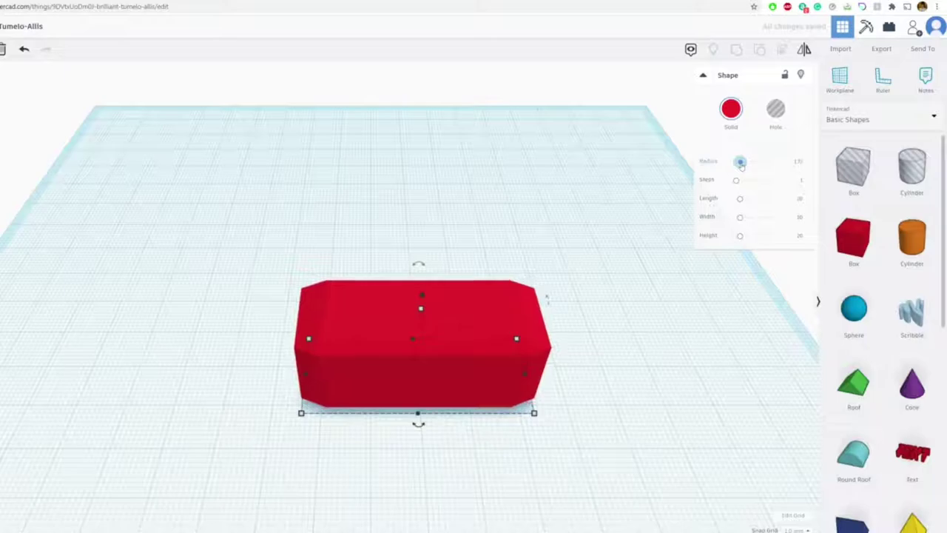
Color the chamfered box light gray.
left_click(731, 110)
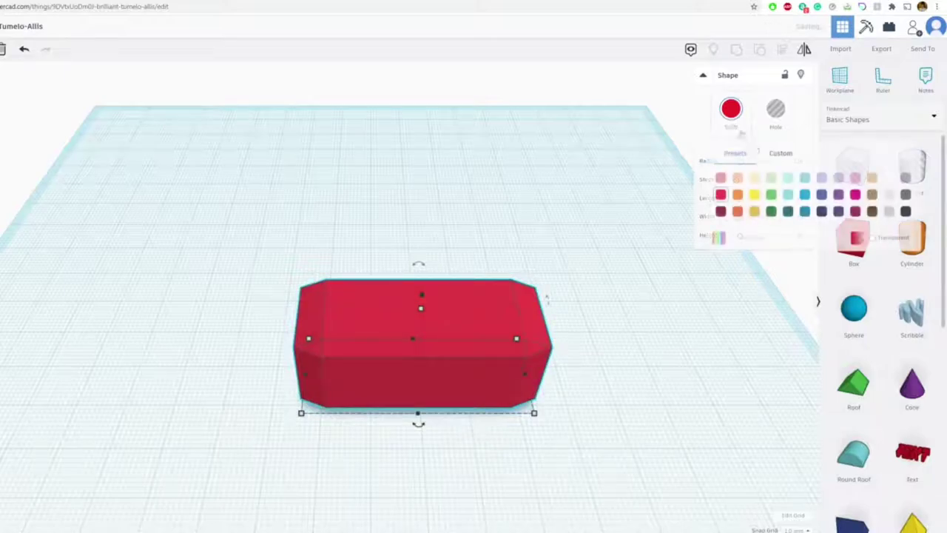
left_click(888, 212)
left_click(615, 397)
scroll(423, 376, "up", 4)
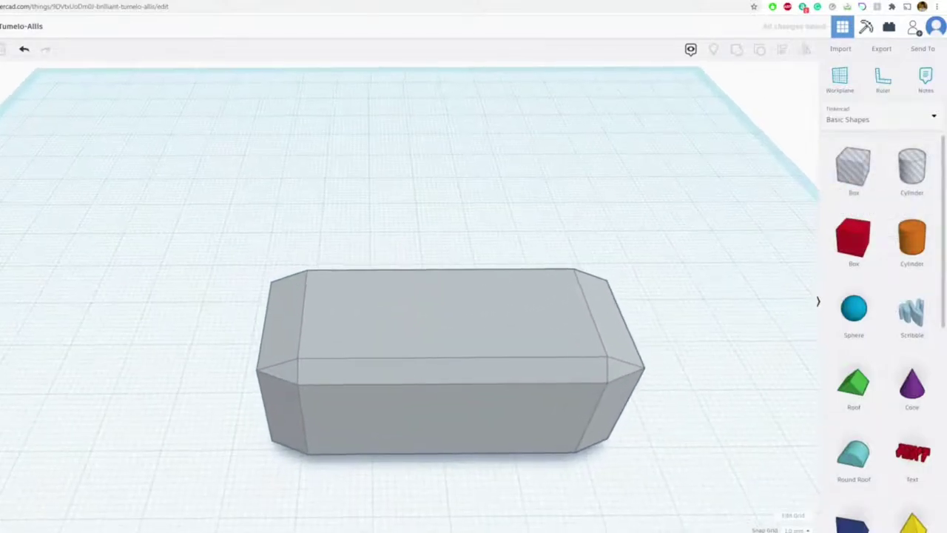
Shorten the gray block slightly from one of its ends to match the hammer head's proportions.
right_click_drag(421, 375, 376, 429)
left_click(353, 426)
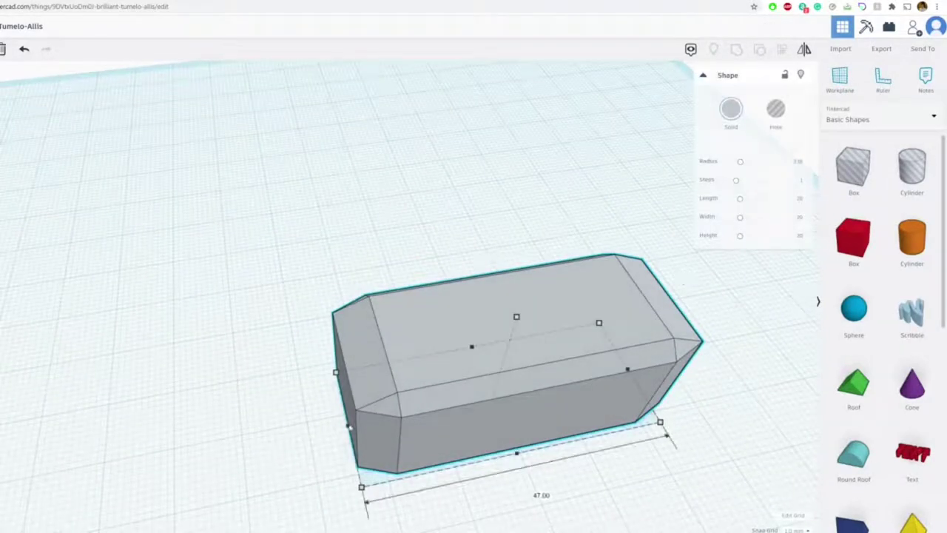
left_click_drag(350, 427, 389, 418)
left_click(313, 356)
right_click_drag(312, 356, 341, 338)
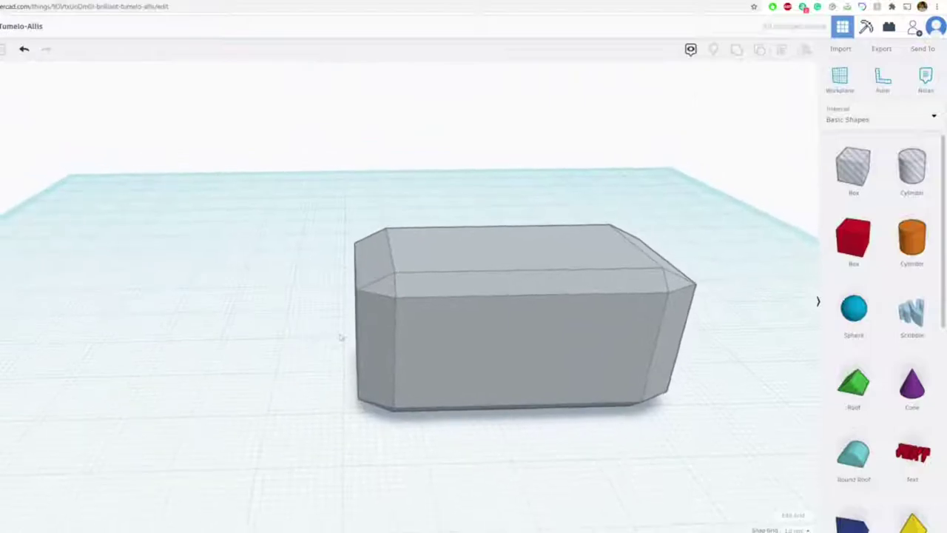
scroll(470, 339, "down", 6)
middle_click_drag(461, 311, 412, 259)
right_click_drag(412, 258, 486, 321)
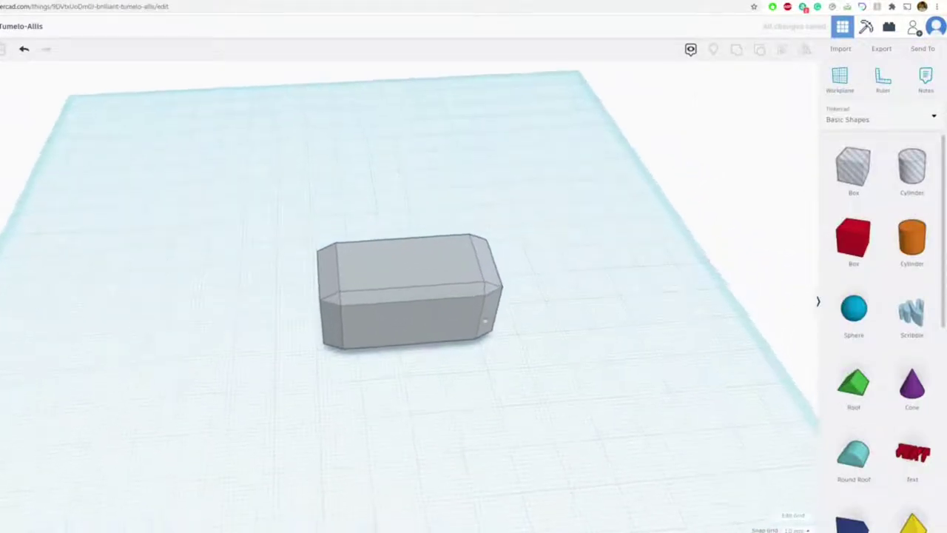
Place a cylinder in the middle of the block, shrink it to fit inside and lower it to protrude slightly underneath.
left_click_drag(911, 248, 417, 329)
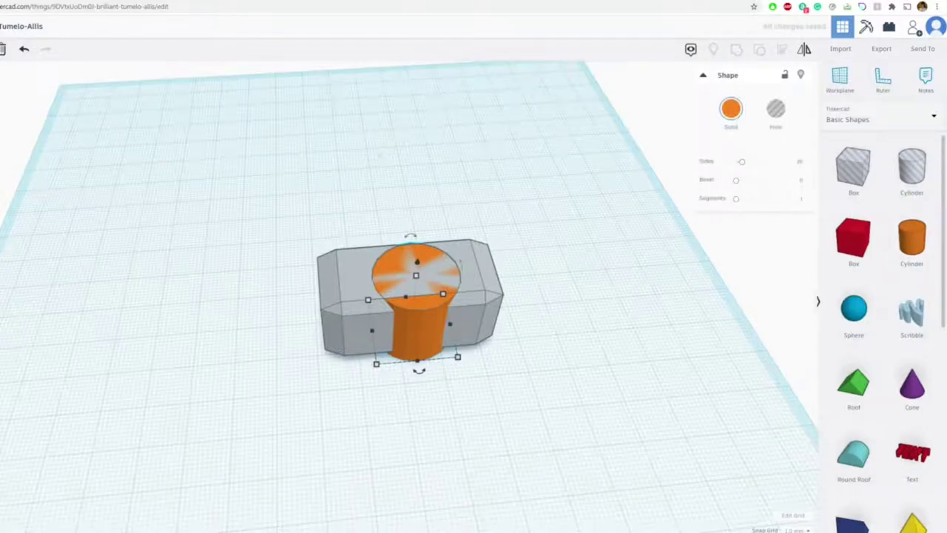
key("ctrl+Tab")
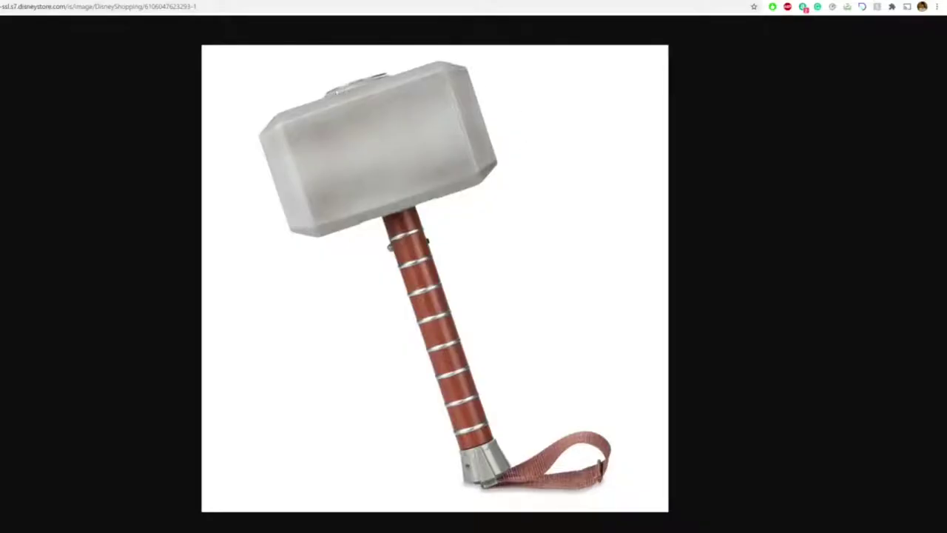
key("ctrl+shift+Tab")
right_click_drag(306, 229, 310, 182)
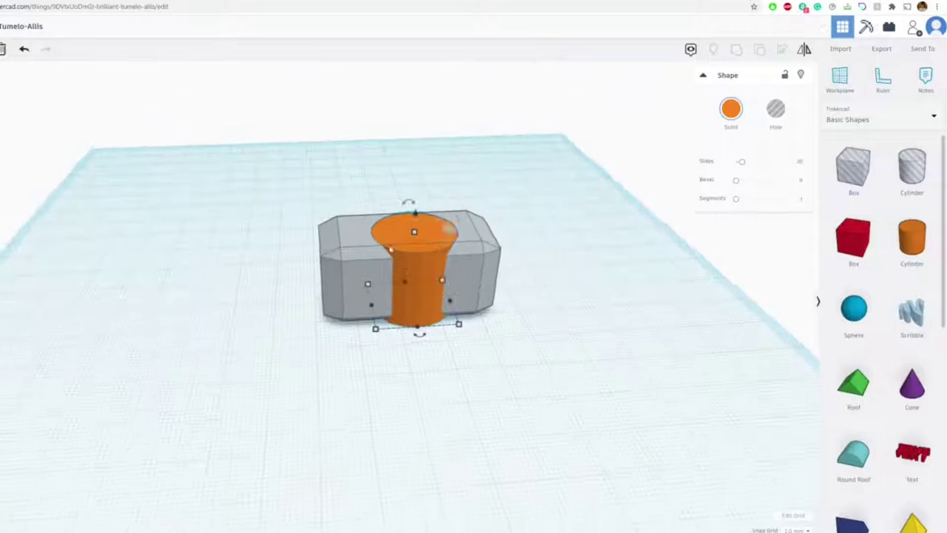
scroll(419, 261, "up", 3)
left_click_drag(465, 272, 427, 288)
right_click_drag(431, 286, 391, 230)
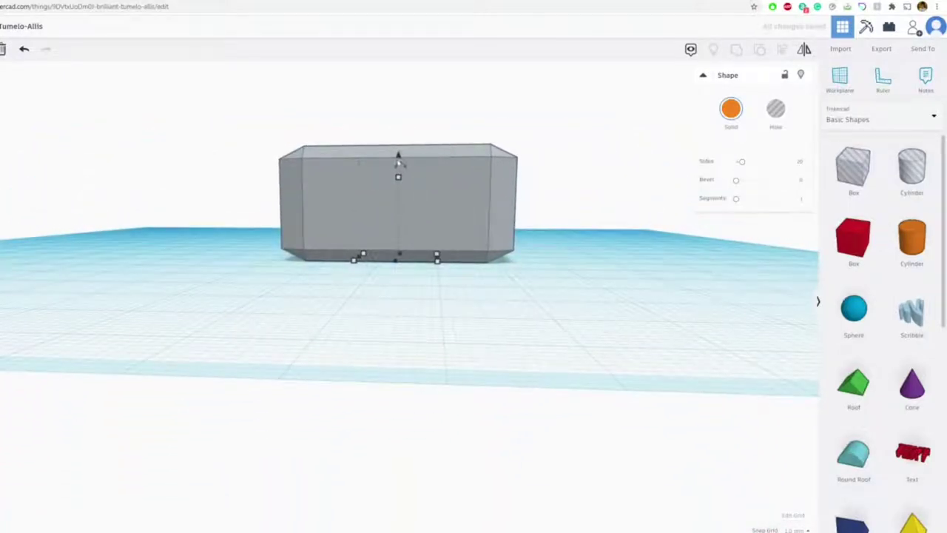
left_click_drag(399, 162, 398, 164)
right_click_drag(413, 160, 333, 239)
Add a small bevel to the cylinder under the block and color it light gray.
left_click_drag(737, 182, 738, 184)
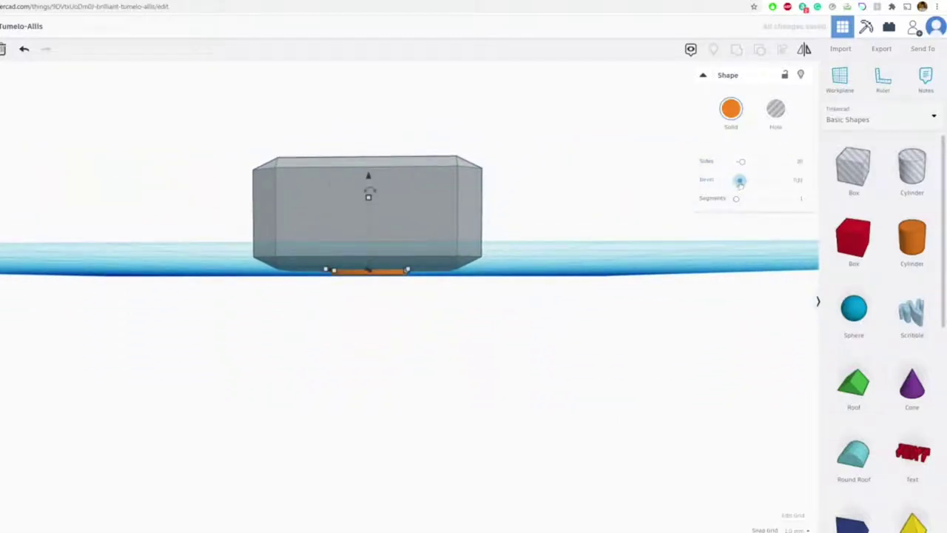
left_click(731, 109)
left_click(889, 211)
Group the gray block and the gray cylinder into one hammer head.
right_click_drag(507, 271, 476, 317)
left_click(452, 322)
left_click_drag(364, 242, 261, 159)
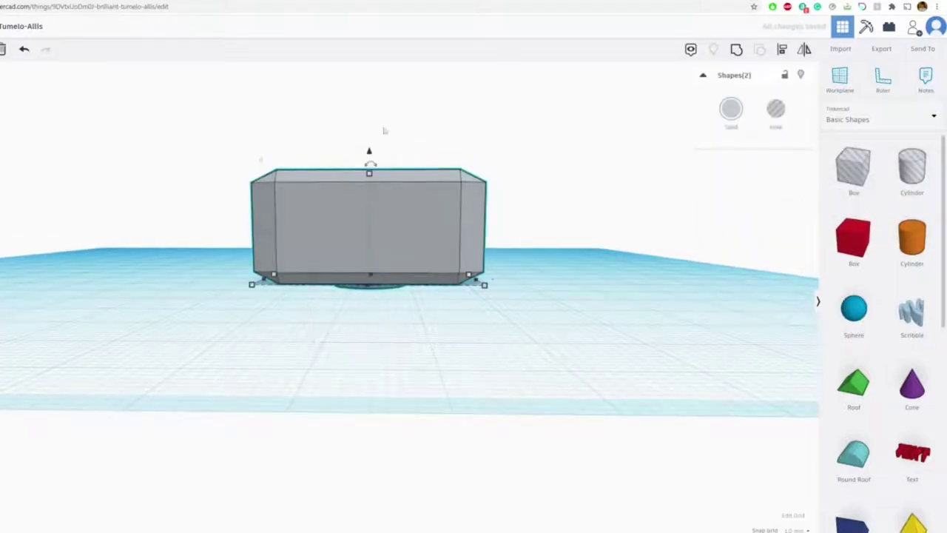
left_click(736, 49)
Place a second cylinder centered on the hammer head and reduce its diameter to suit a handle.
left_click_drag(912, 244, 489, 287)
right_click_drag(489, 287, 538, 438)
left_click_drag(552, 425, 384, 257, "shift")
right_click_drag(386, 193, 416, 357)
left_click_drag(358, 371, 357, 392)
right_click_drag(358, 386, 364, 349)
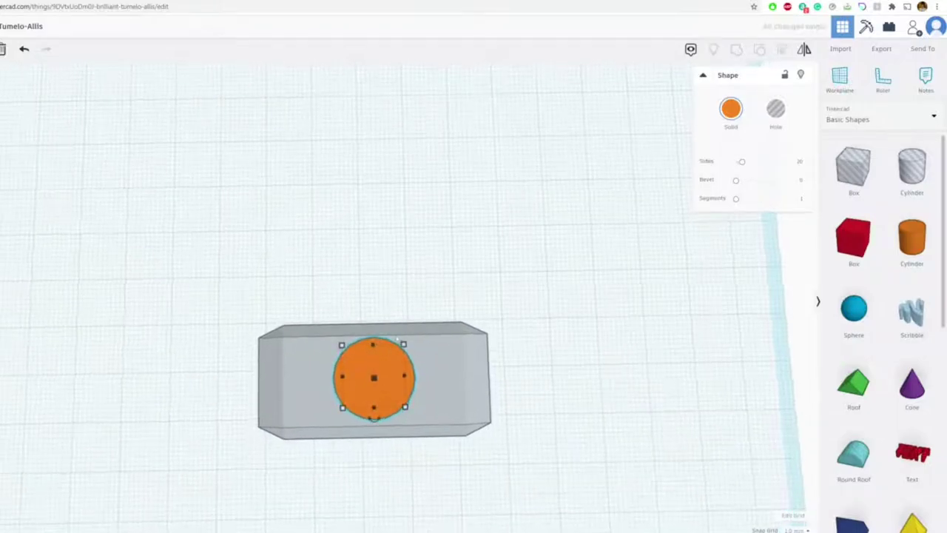
left_click_drag(403, 347, 392, 368)
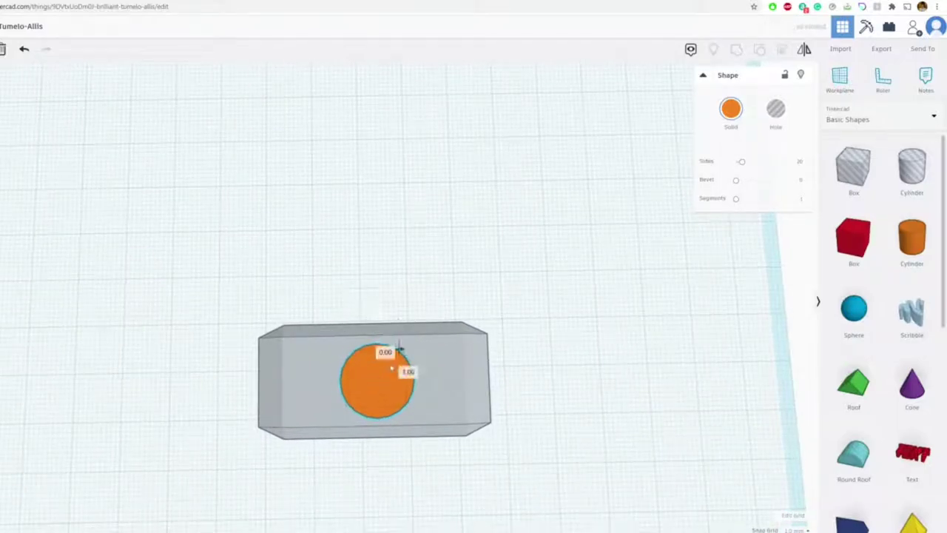
Stretch the handle cylinder to a height of 63 mm and color it brown.
right_click_drag(394, 367, 381, 289)
left_click_drag(380, 288, 399, 113)
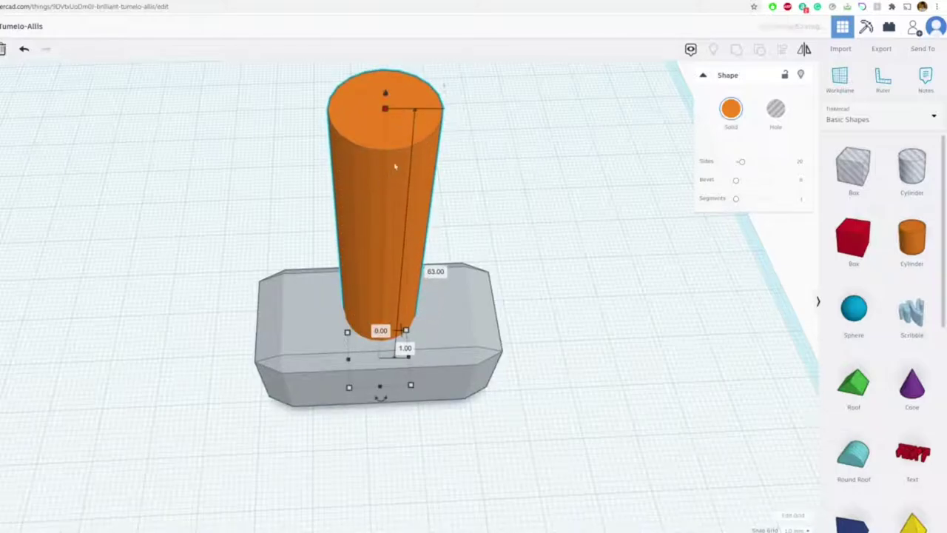
left_click(731, 109)
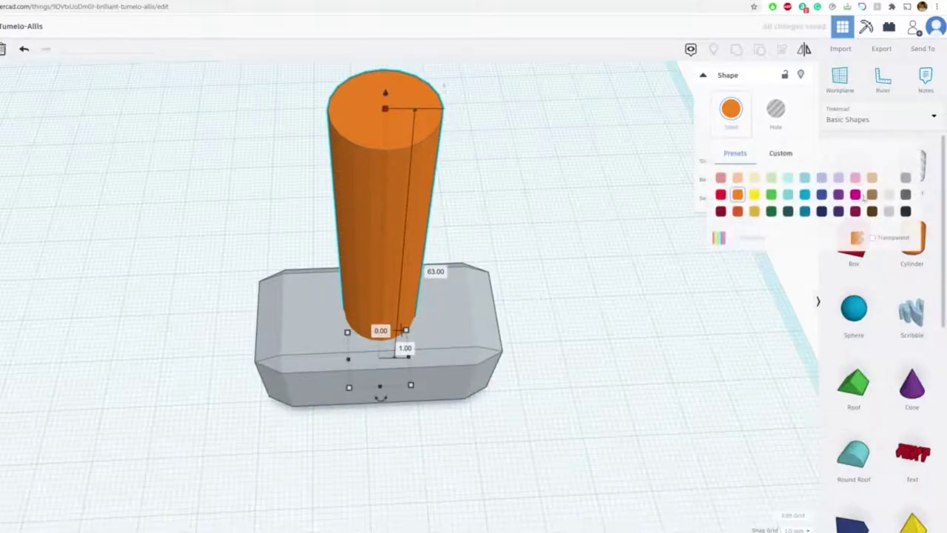
left_click(872, 195)
left_click(530, 274)
right_click_drag(530, 275, 510, 222)
scroll(362, 234, "down", 3)
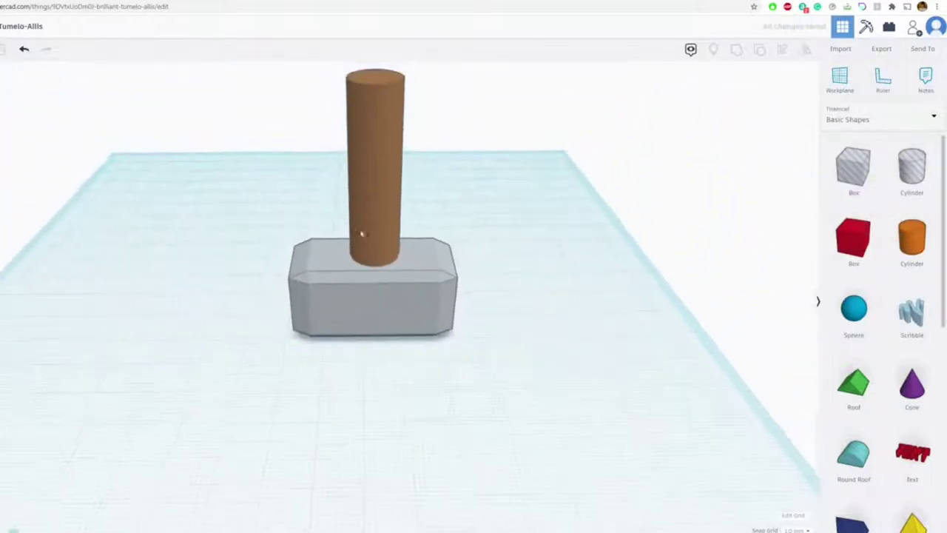
Add a ring shape, shrink it to about 12.9 mm wide and position it around the lower part of the handle.
right_click_drag(362, 234, 449, 150)
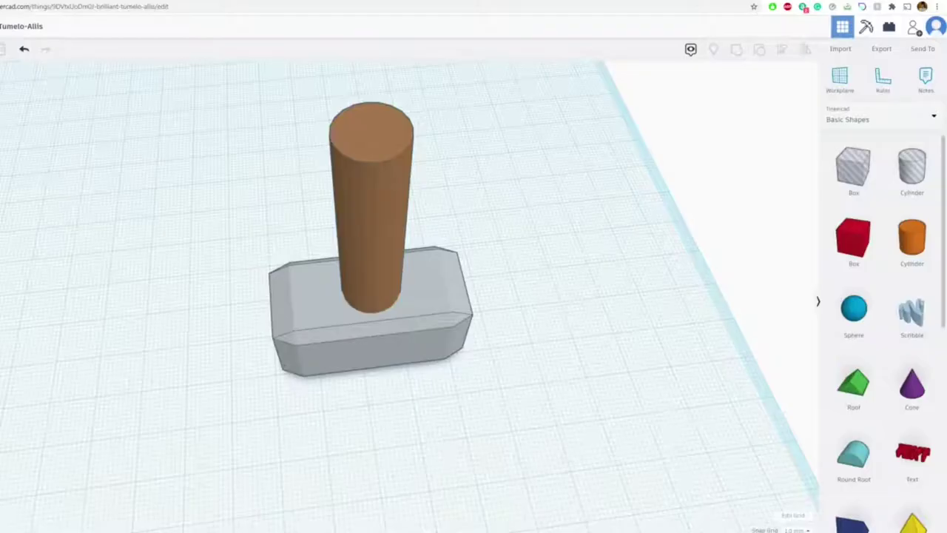
scroll(881, 326, "down", 5)
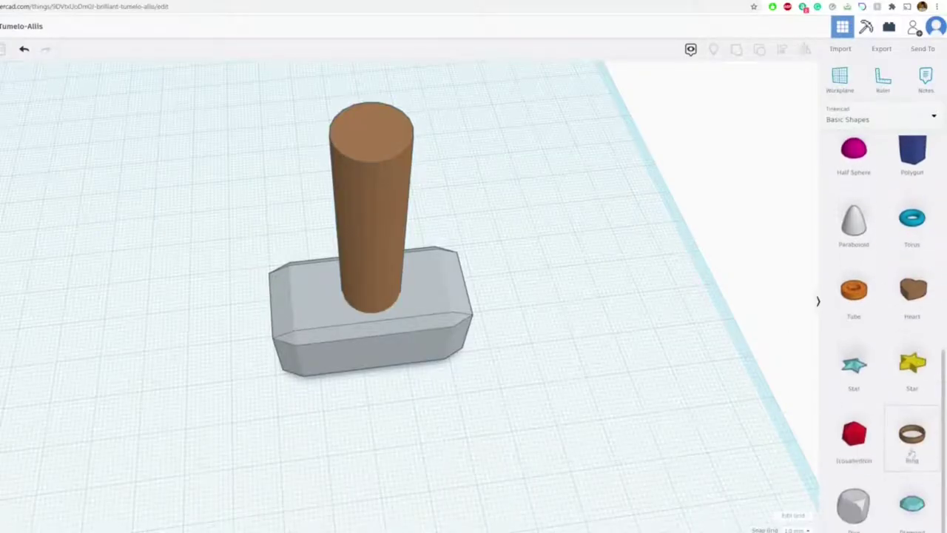
left_click_drag(912, 435, 543, 361)
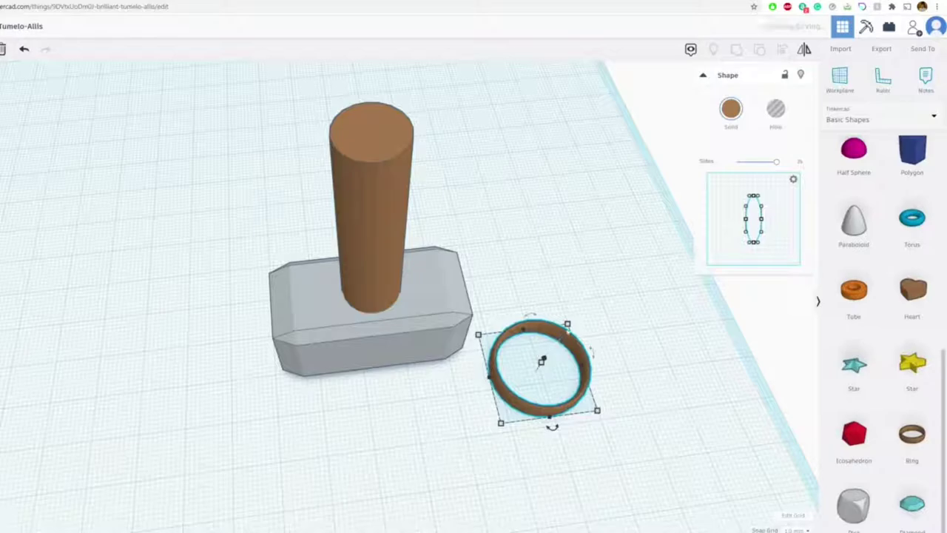
left_click_drag(567, 324, 337, 265)
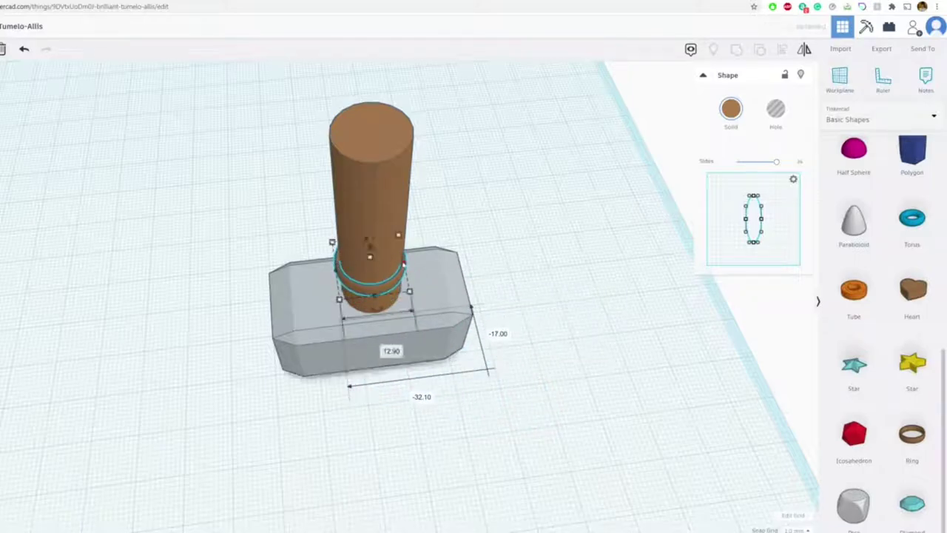
Color the ring on the handle light gray and reduce its height to a thin band.
scroll(410, 260, "up", 5)
right_click_drag(411, 258, 406, 195)
middle_click_drag(406, 195, 488, 444)
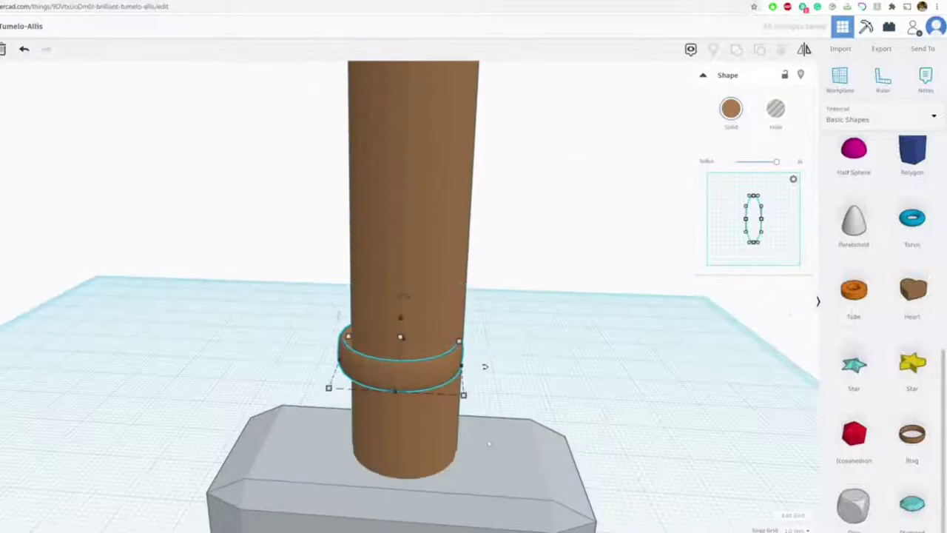
right_click_drag(488, 444, 513, 388)
left_click(731, 109)
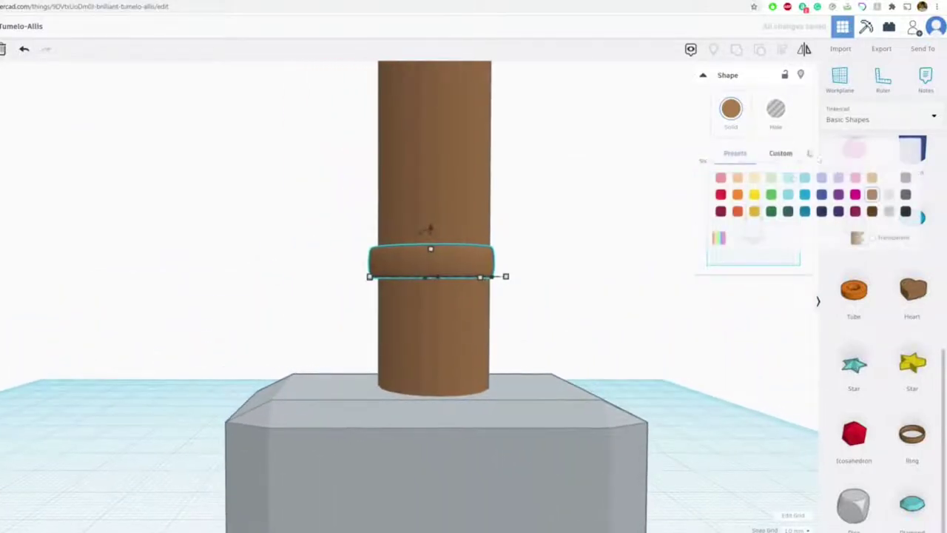
left_click(883, 211)
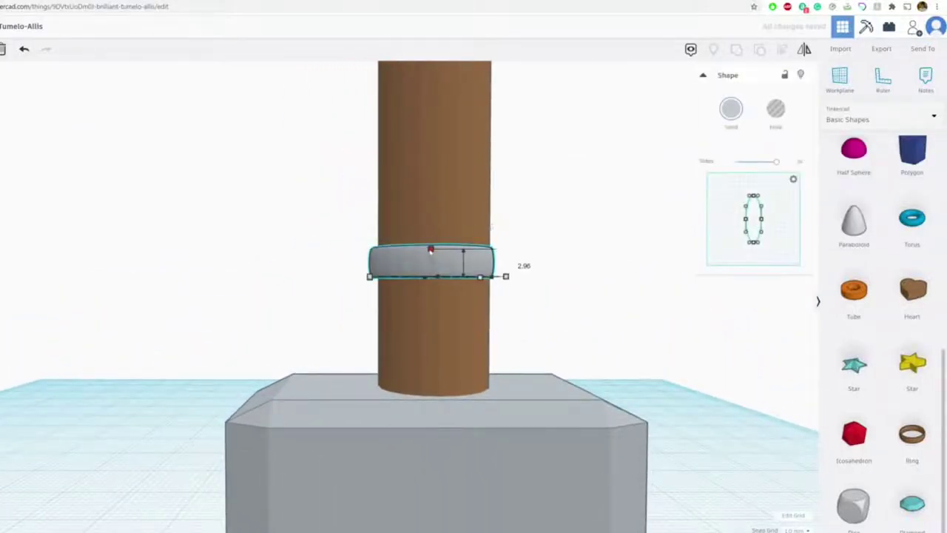
left_click_drag(430, 248, 430, 270)
Adjust the ring's footprint to 12.9 by 14 mm so that it encircles the handle.
right_click_drag(458, 285, 532, 415)
mouse_move(532, 415)
left_mouse_down()
mouse_move(516, 403)
mouse_move(525, 408)
left_mouse_up()
right_click_drag(585, 374, 530, 287)
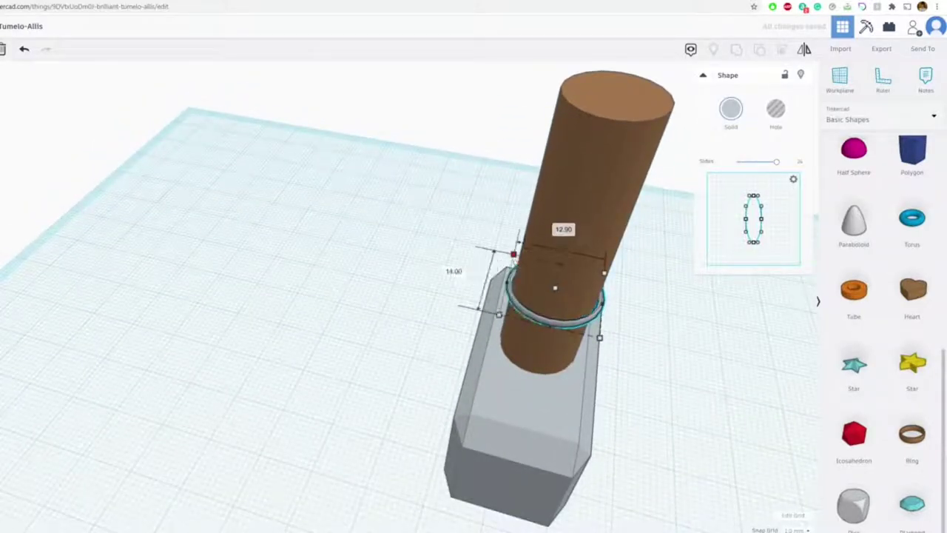
right_click_drag(458, 347, 354, 245)
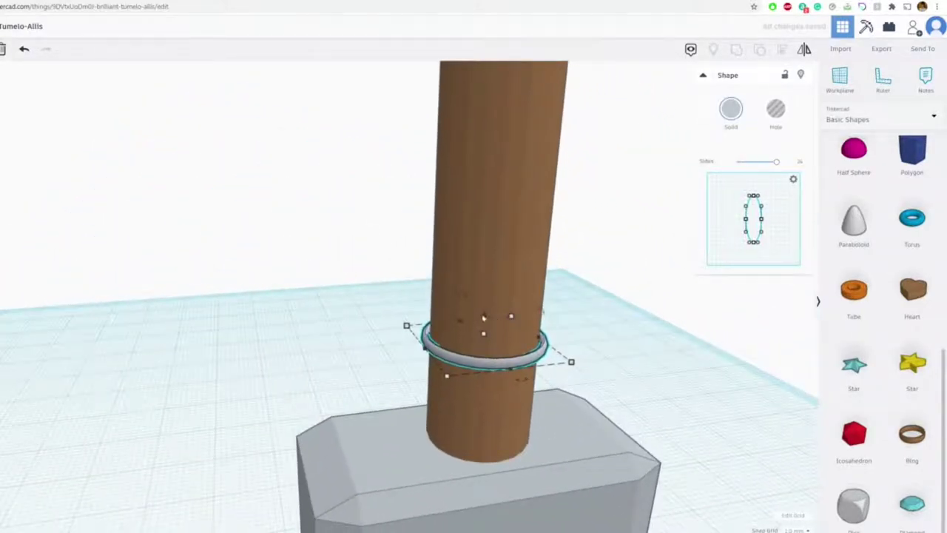
Lower the ring along the handle to just above the hammer head.
left_click_drag(483, 318, 490, 405)
middle_click_drag(457, 426, 399, 312)
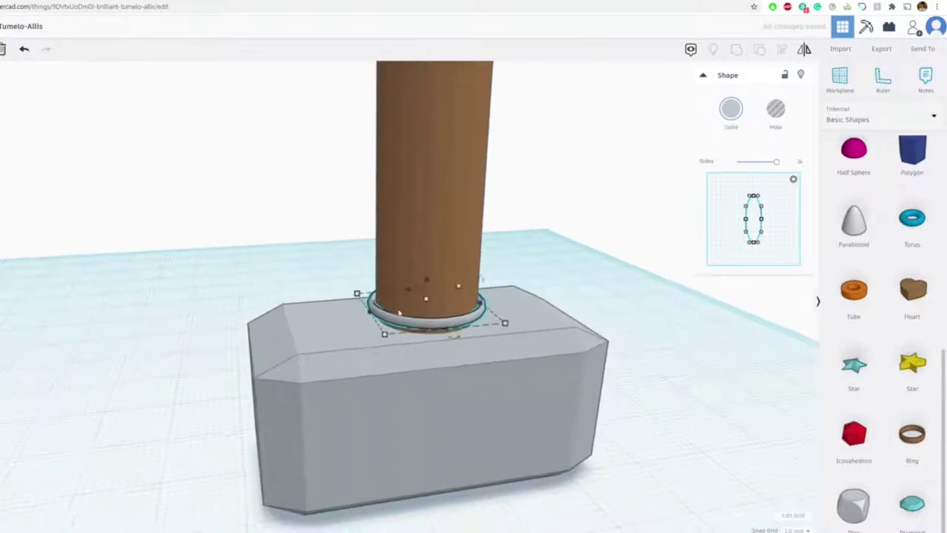
right_click_drag(399, 312, 372, 334)
scroll(373, 335, "up", 4)
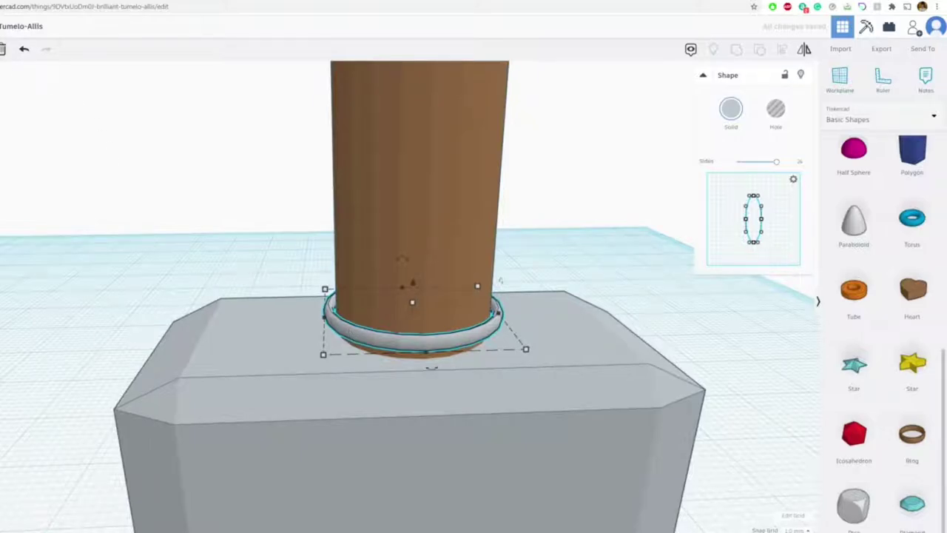
Duplicate the gray ring and raise the copy 4 mm along the handle.
key("ctrl+d")
left_click_drag(415, 285, 410, 238)
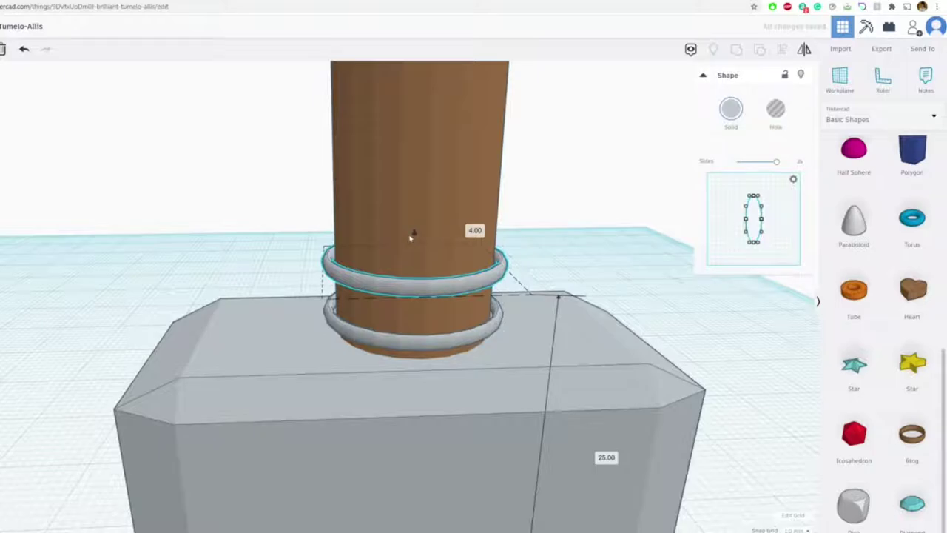
scroll(410, 237, "down", 5)
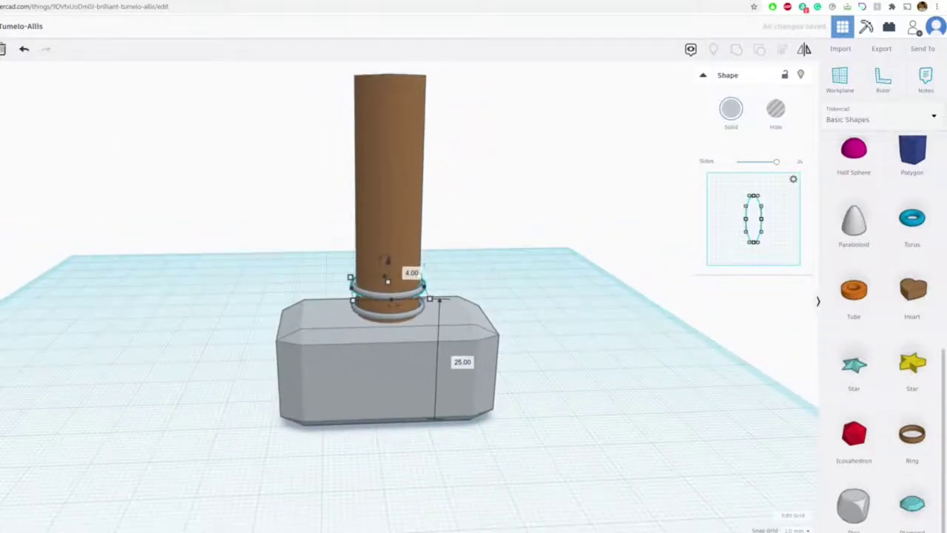
Repeat the ring duplication at the same 4 mm spacing until rings run all the way up to the handle's upper end.
key("ctrl+d")
right_click_drag(300, 170, 296, 241)
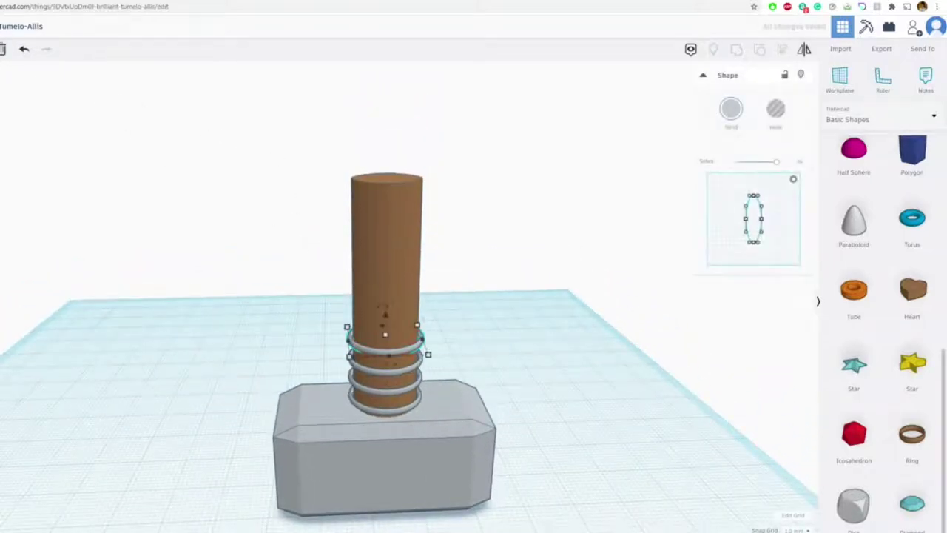
key("ctrl+d")
key("ctrl+d")
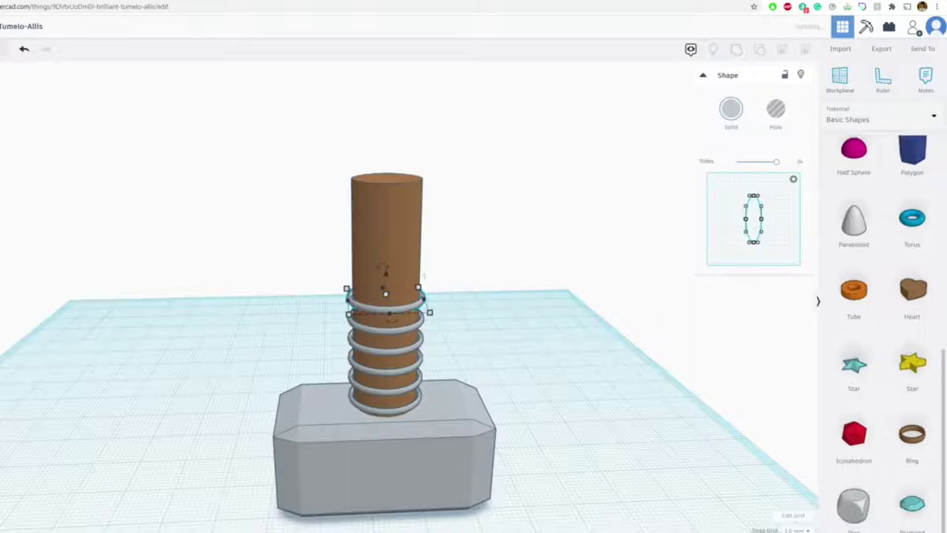
key("ctrl+d")
key("ctrl+d")
key("ctrl+d")
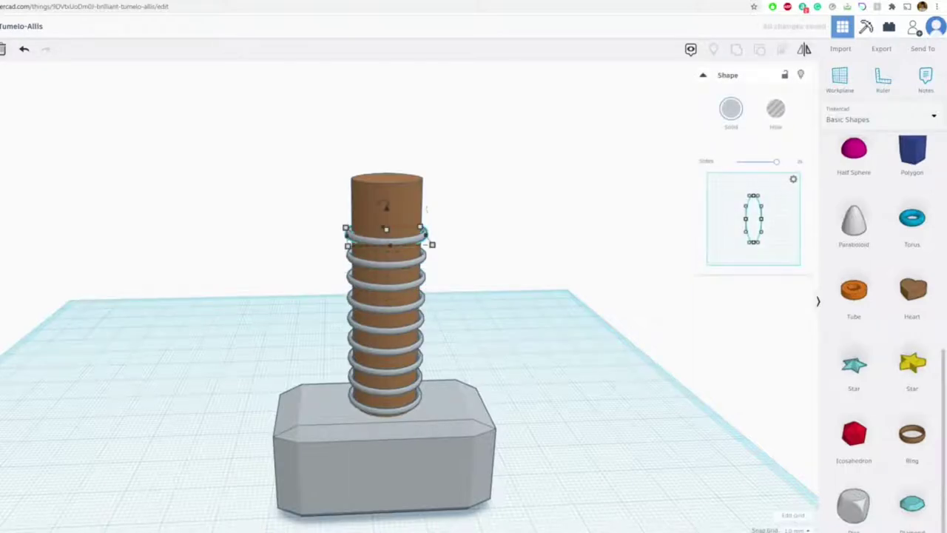
key("ctrl+d")
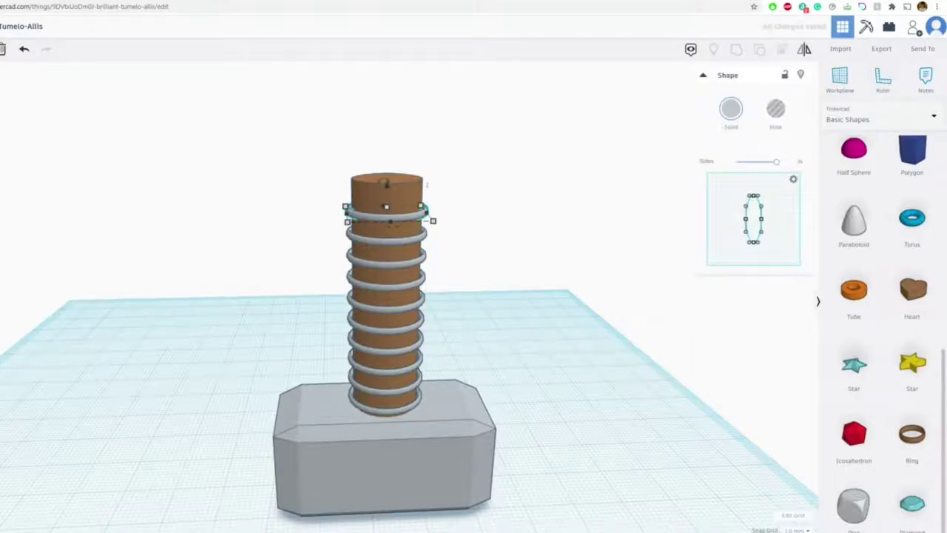
key("ctrl+d")
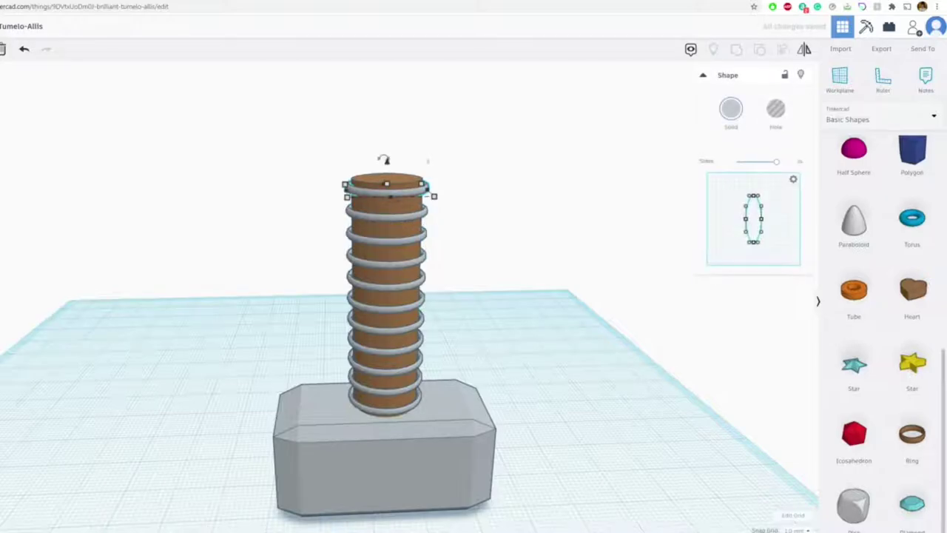
left_click(198, 180)
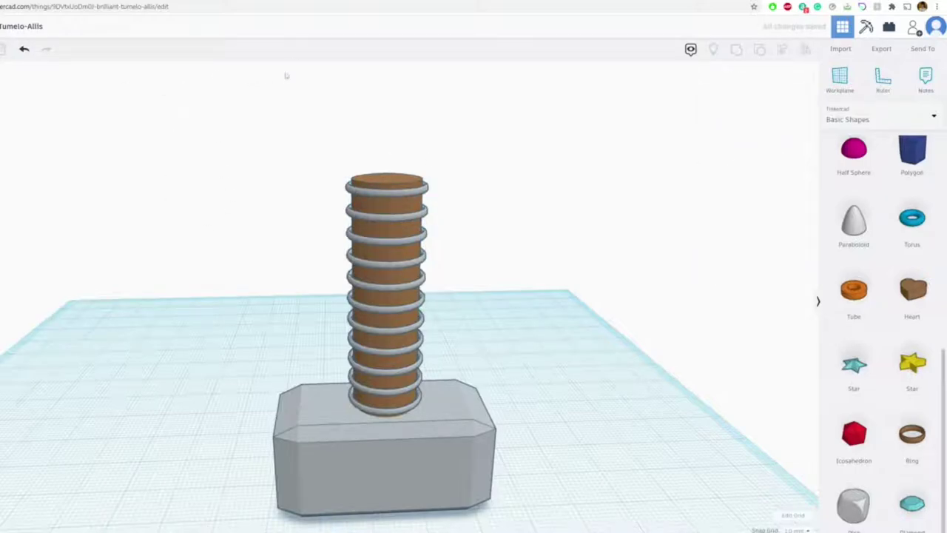
After checking the reference picture, duplicate the brown handle cylinder, raise the copy along the handle and color it light gray.
right_click_drag(389, 340, 392, 332)
left_click(381, 1)
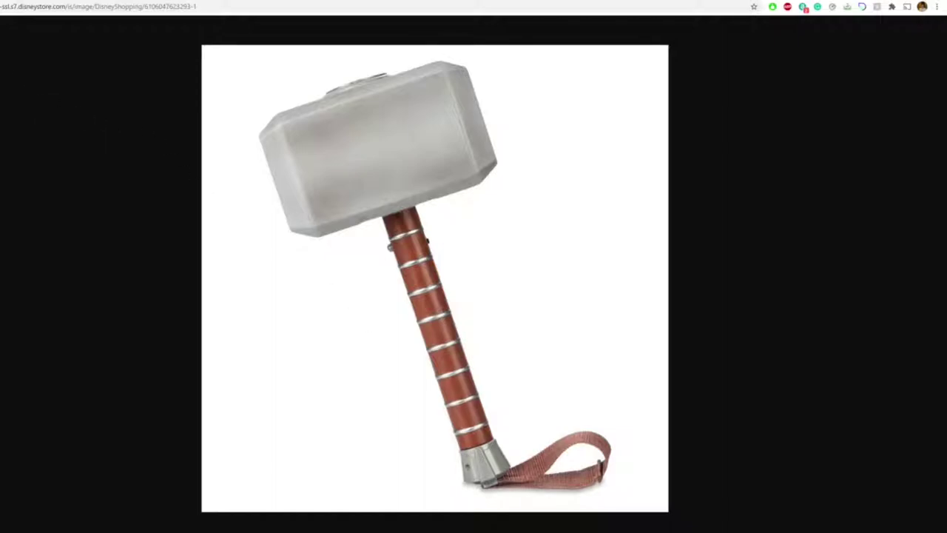
left_click(296, 1)
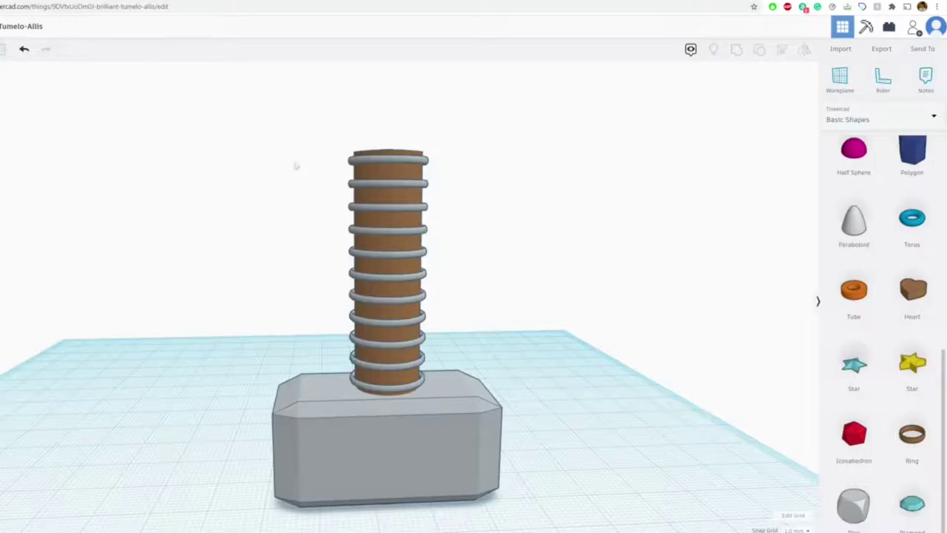
left_click(404, 181)
right_click_drag(533, 150, 503, 311)
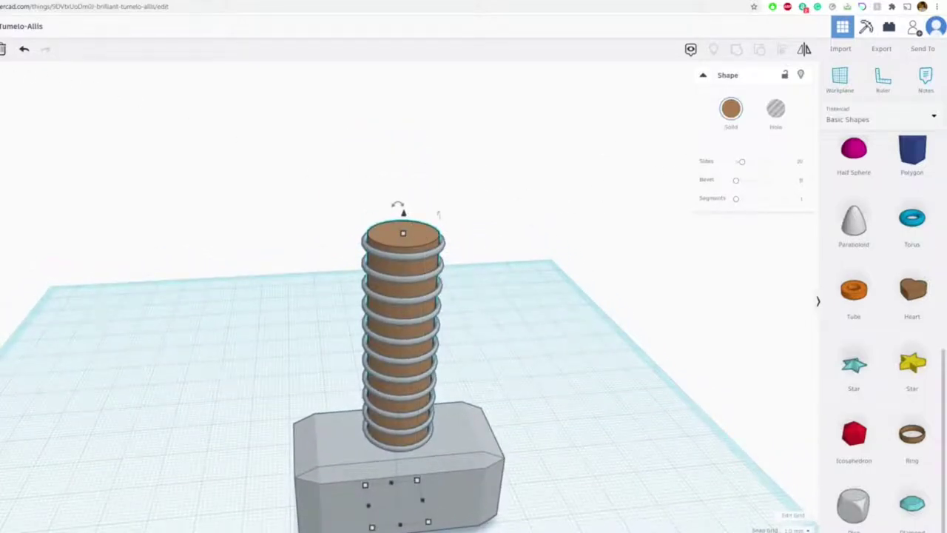
left_click_drag(403, 213, 404, 179)
left_click(732, 112)
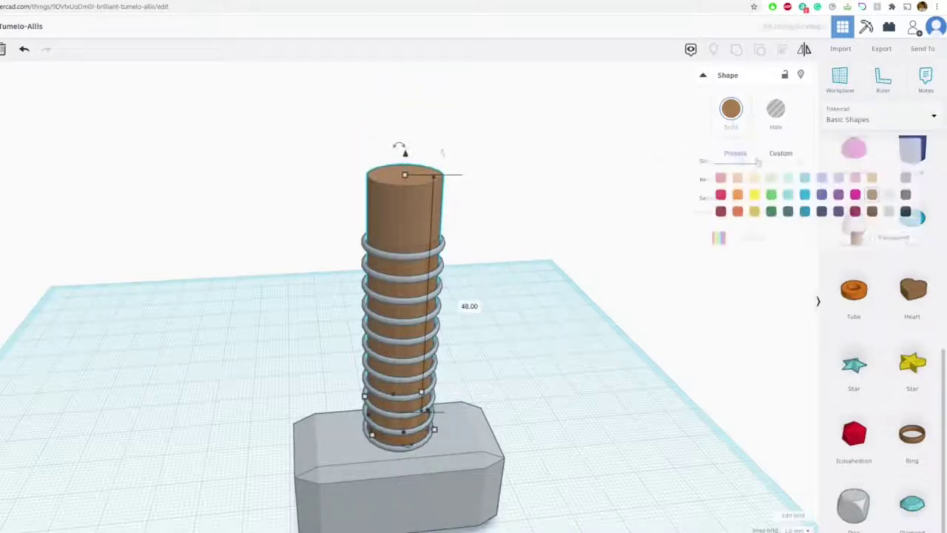
left_click(893, 213)
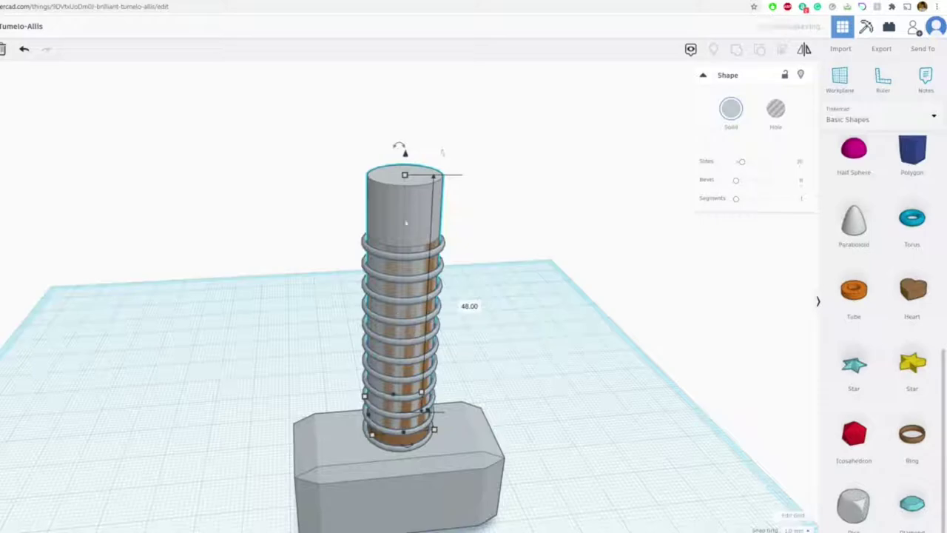
Raise the gray cylinder to 63 mm above the workplane and shorten it to a 7 mm high cap.
scroll(442, 152, "down", 5)
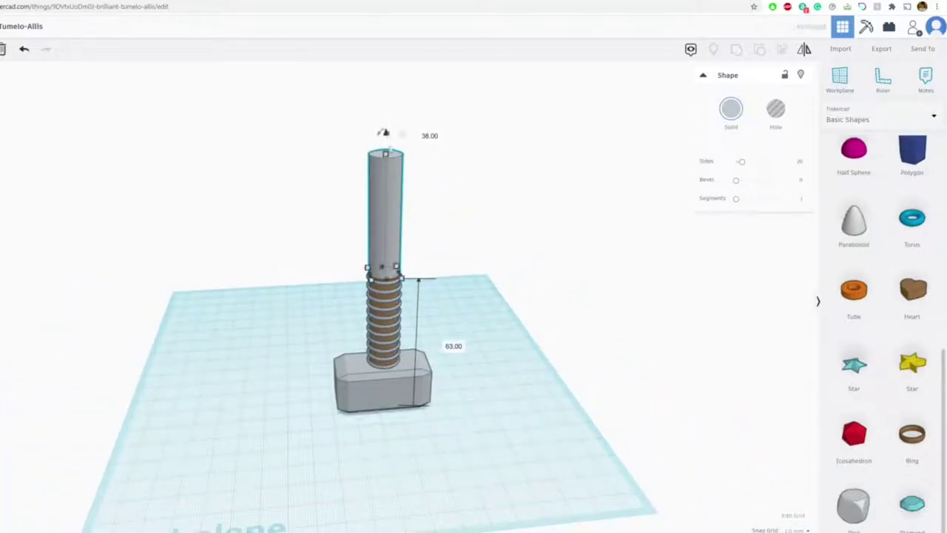
left_click_drag(385, 154, 384, 264)
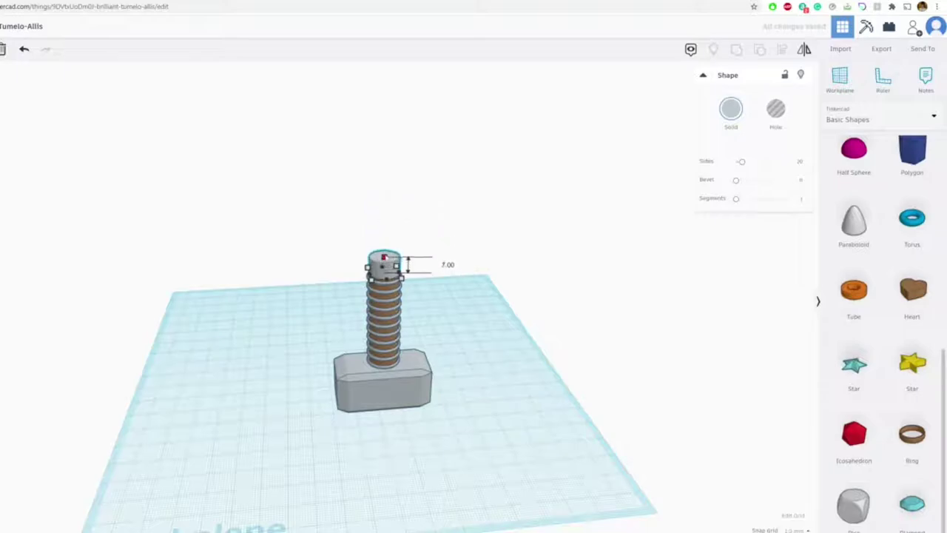
scroll(384, 259, "up", 6)
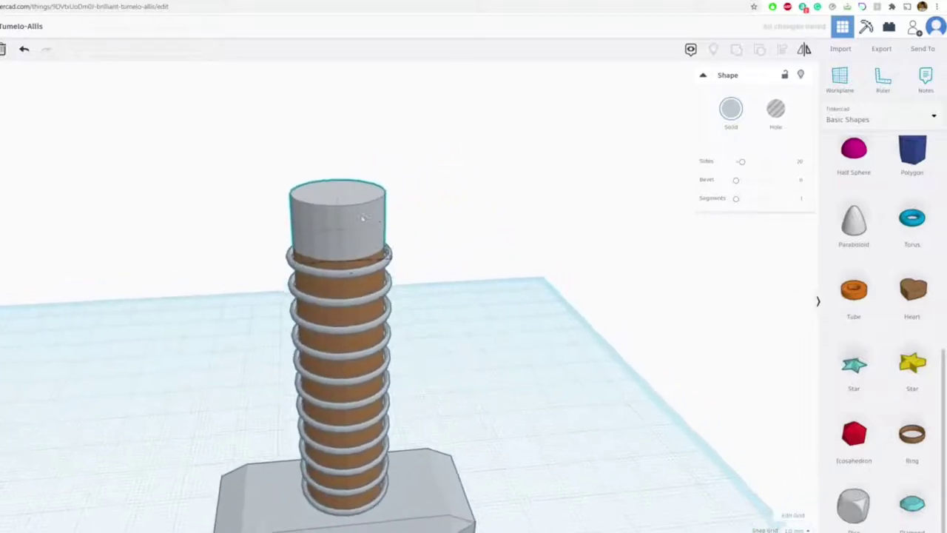
Bevel the gray end cap by about 1.9 and enlarge its footprint to 15 by 15 mm.
left_click(363, 218)
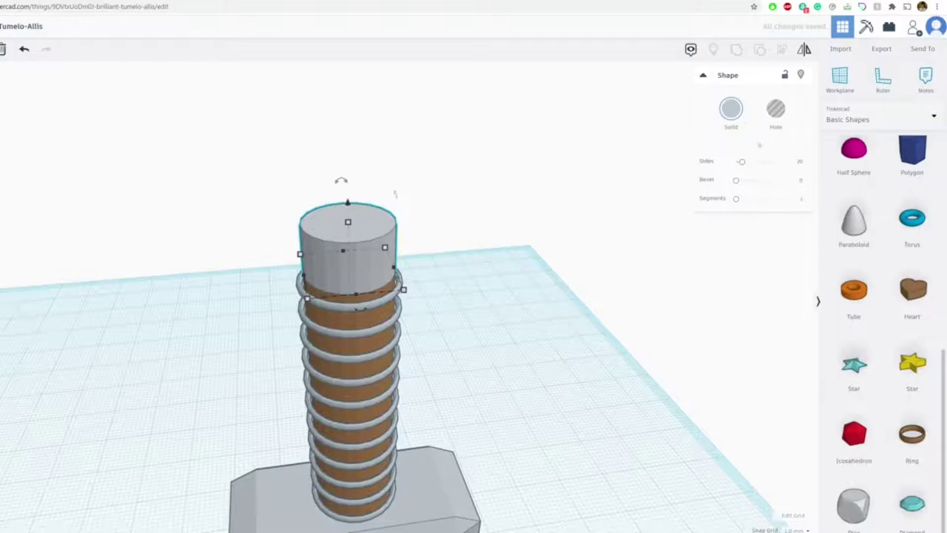
left_click_drag(735, 182, 767, 183)
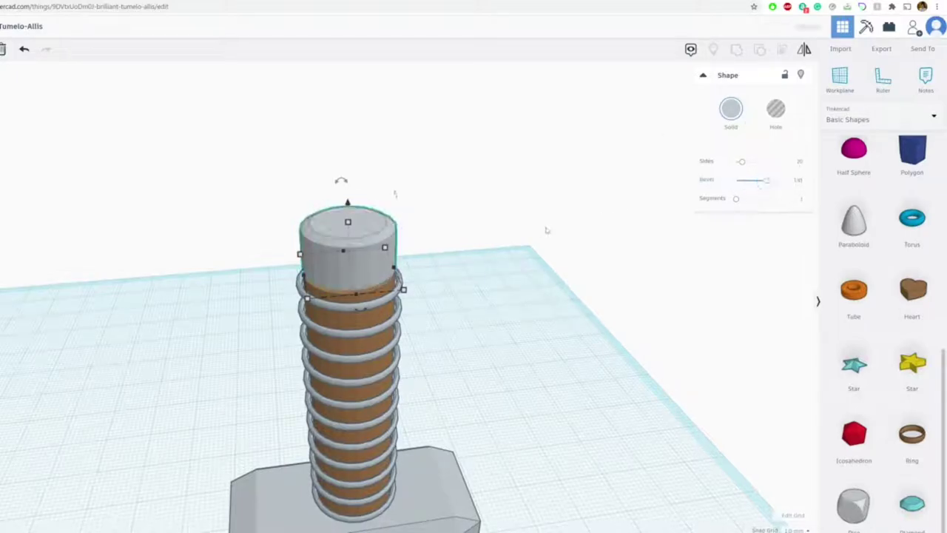
left_click_drag(384, 248, 346, 270, "shift")
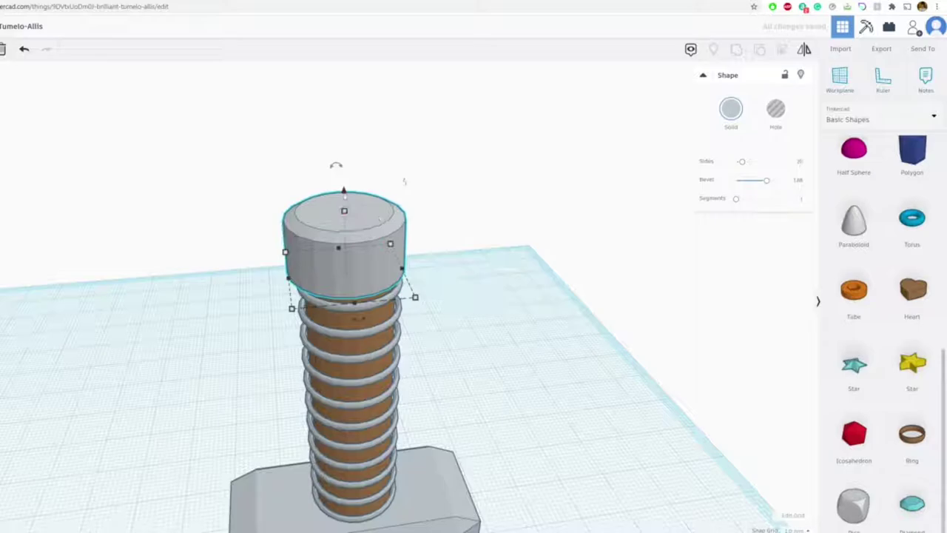
Lower the gray cap onto the handle's end, then slightly widen it and shift it to sit centered over the handle.
left_click_drag(344, 192, 345, 209)
right_click_drag(385, 237, 395, 303)
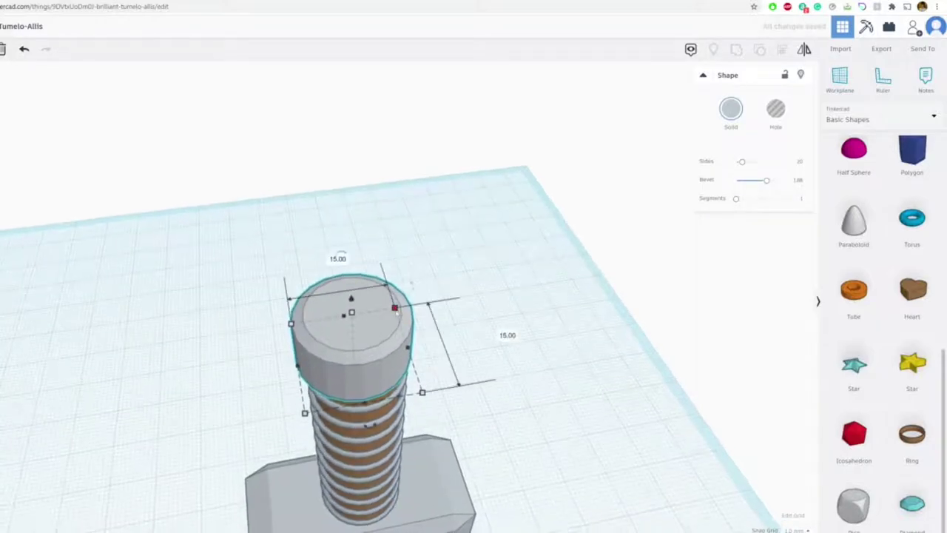
left_click_drag(378, 349, 380, 345)
right_click_drag(380, 344, 365, 322)
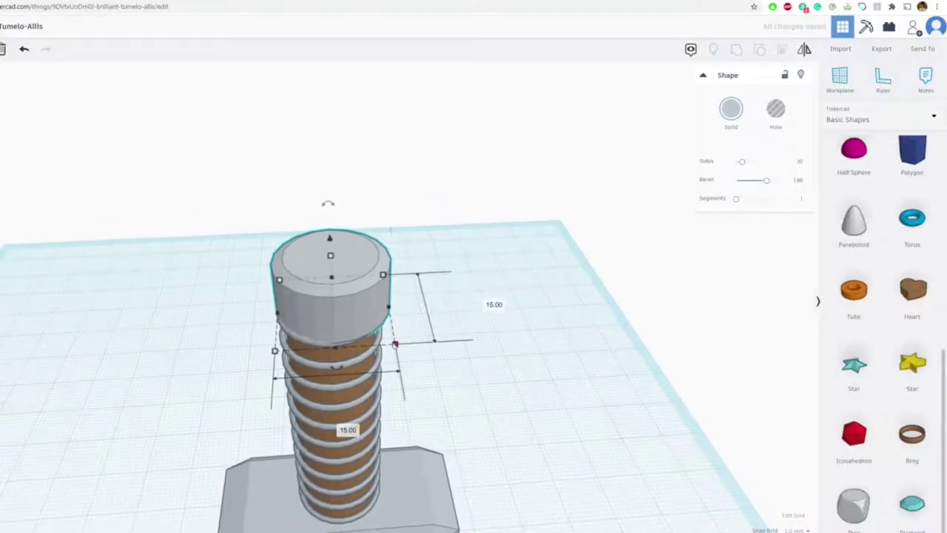
left_click_drag(395, 344, 403, 349)
left_click_drag(347, 320, 334, 319)
left_click(423, 182)
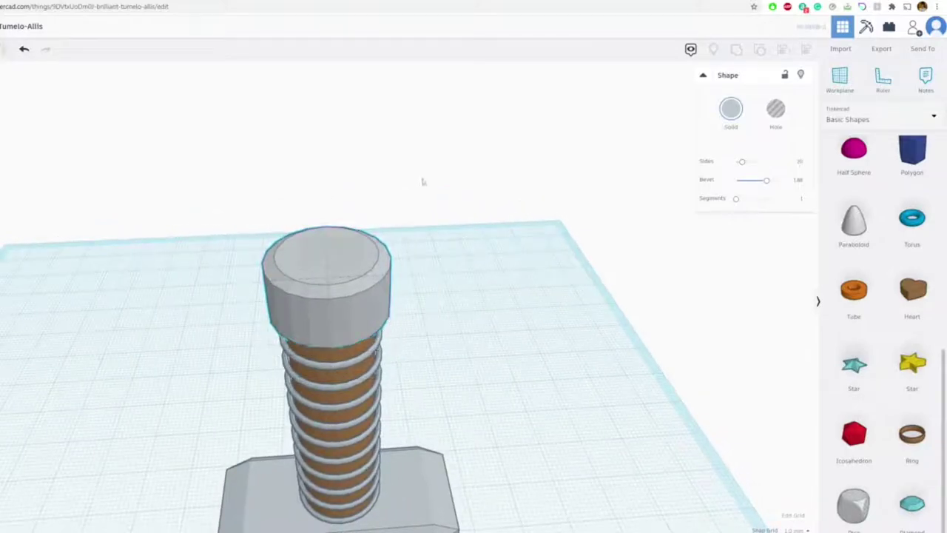
Examine the capped handle from the side and compare it with the Thor hammer reference pictures.
right_click_drag(377, 248, 383, 205)
middle_click_drag(403, 207, 469, 227)
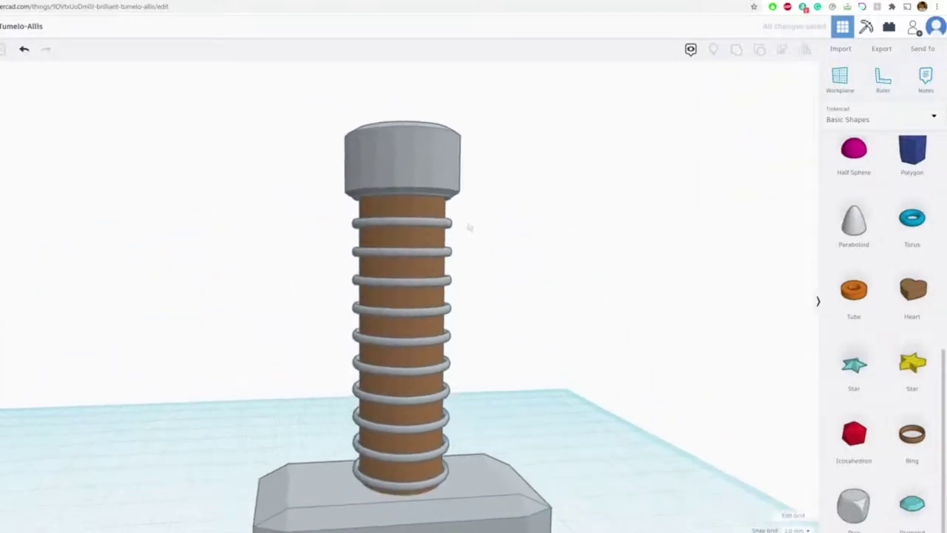
right_click_drag(450, 231, 446, 247)
scroll(417, 205, "up", 4)
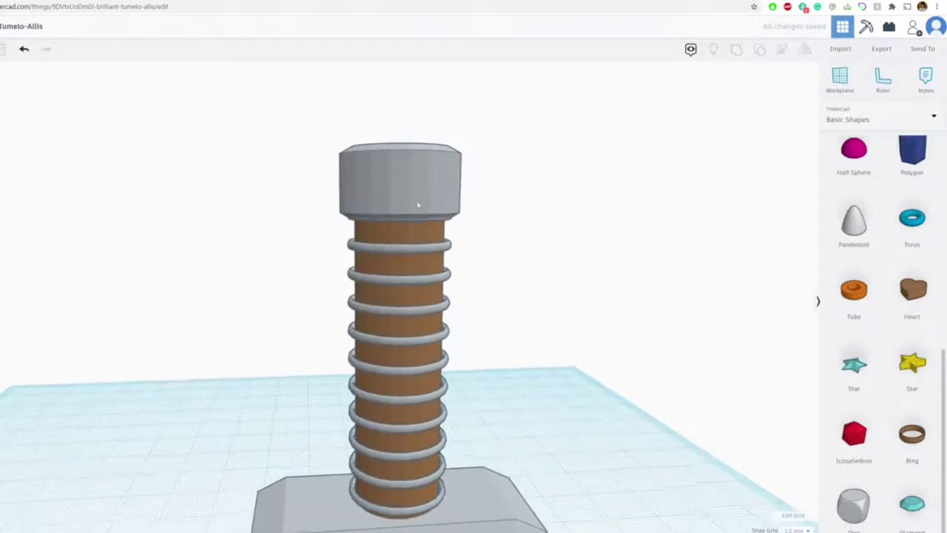
scroll(431, 180, "down", 4)
left_click(325, 1)
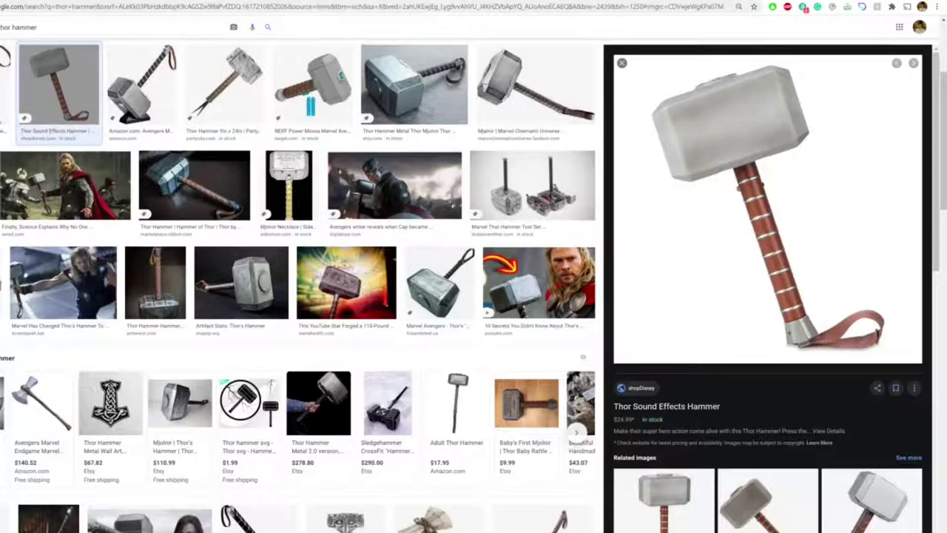
key("ctrl+shift+Tab")
Add a ring shape near the top of the hammer and bring it next to the gray end cap as a strap loop.
scroll(542, 325, "down", 2)
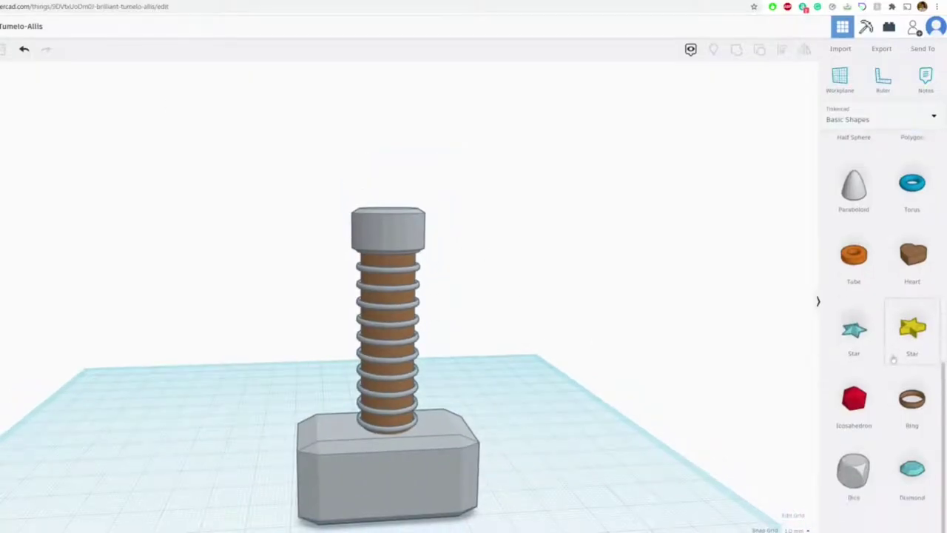
scroll(894, 359, "up", 1)
left_click_drag(912, 434, 508, 163)
right_click_drag(509, 166, 591, 268)
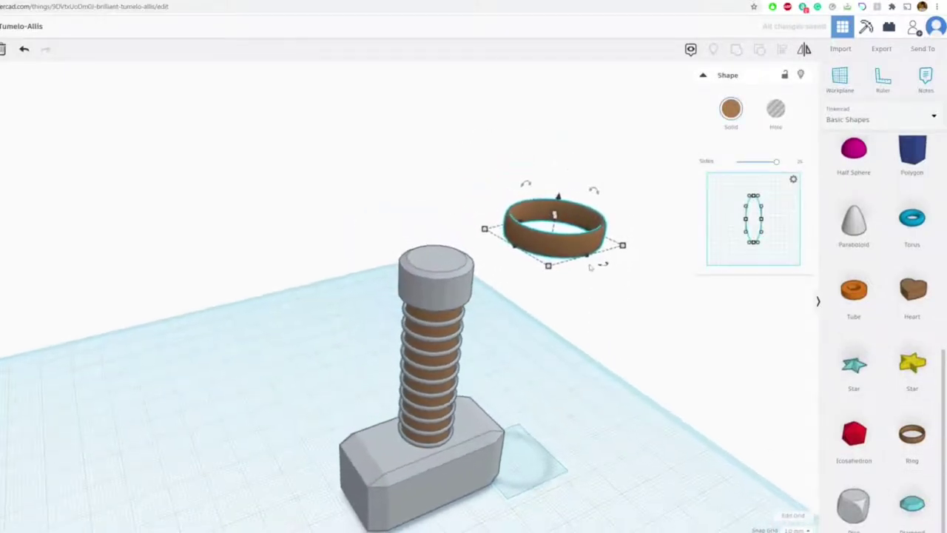
left_click_drag(586, 256, 462, 246)
Tilt the brown strap ring 45° and raise it slightly so that it rests against the end cap's upper edge.
right_click_drag(426, 234, 364, 223)
left_click_drag(442, 198, 411, 207)
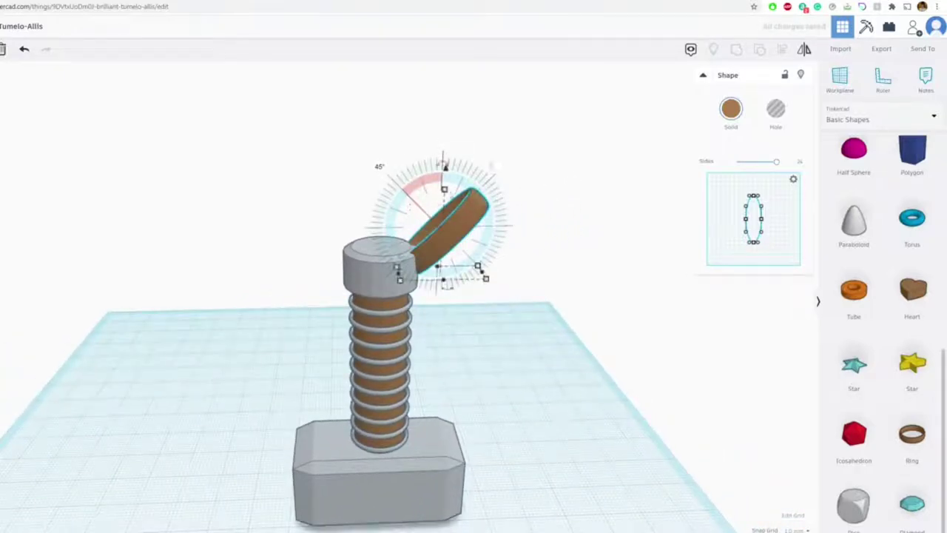
left_click_drag(446, 168, 446, 150)
left_click(538, 272)
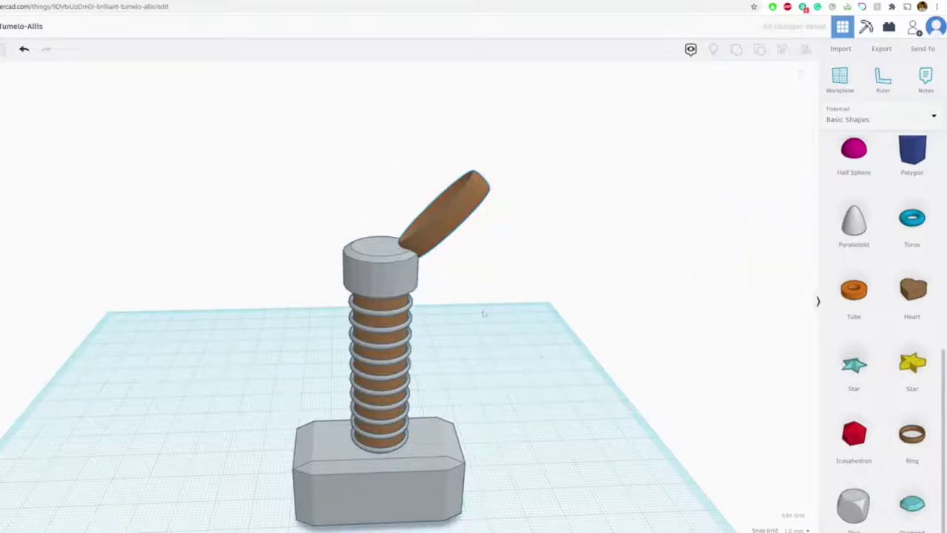
Compare the hammer with the reference picture and display all of the shape generators.
scroll(465, 251, "up", 3)
right_click_drag(464, 252, 322, 181)
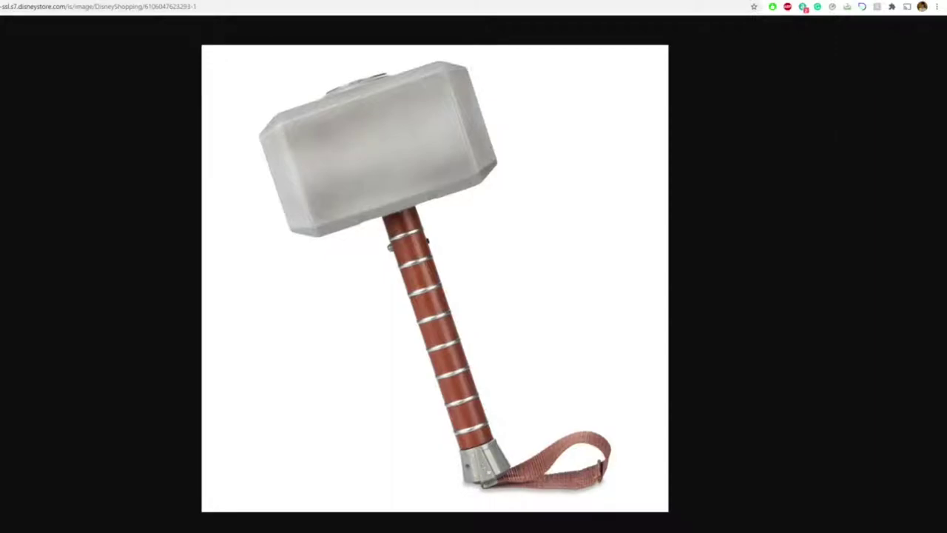
key("ctrl+shift+Tab")
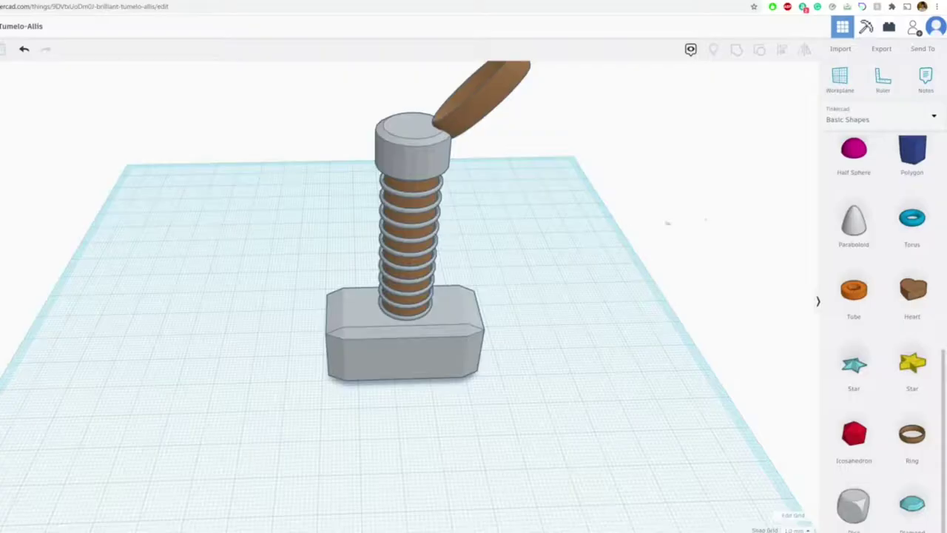
scroll(899, 127, "up", 6)
scroll(895, 152, "down", 4)
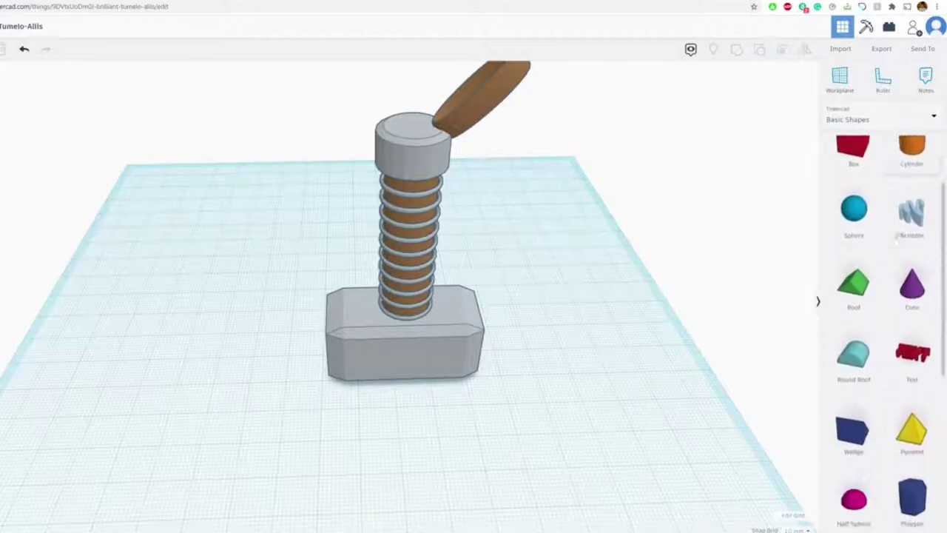
left_click(895, 120)
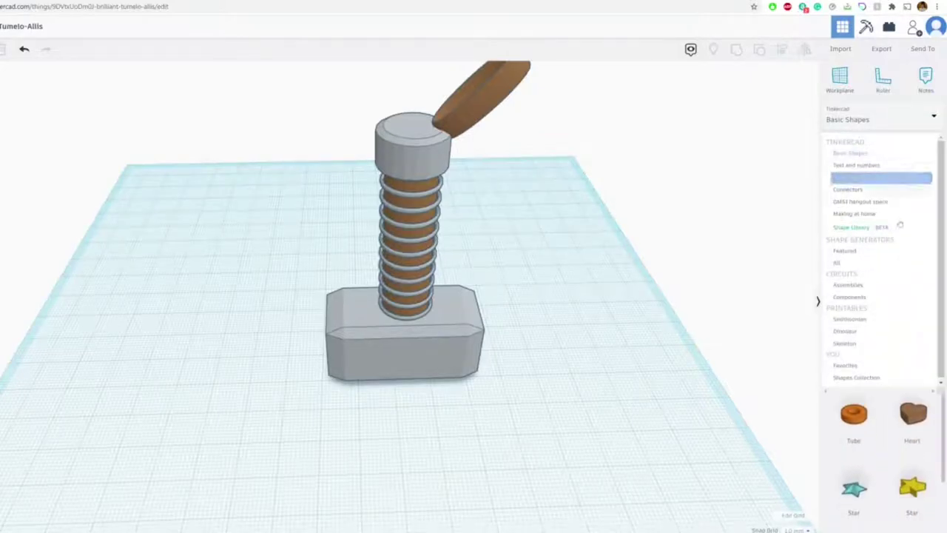
left_click(852, 265)
Find the Trapezoid among the shape generators and place it on the workplane beside the hammer.
left_click(883, 506)
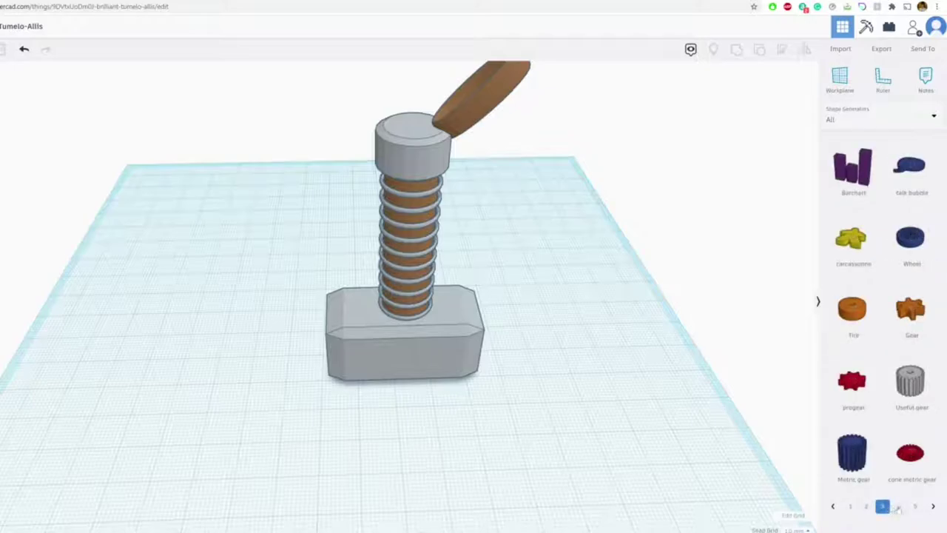
left_click(900, 507)
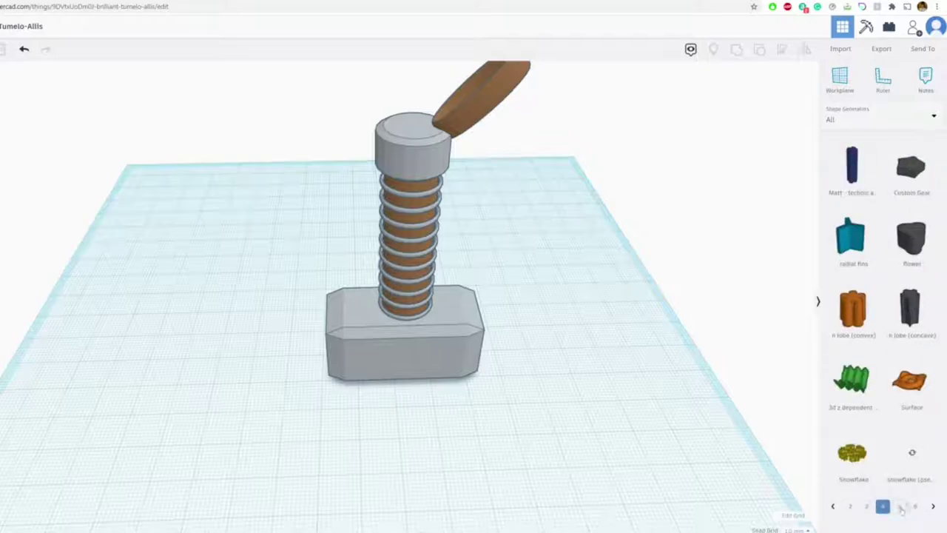
left_click(901, 507)
left_click(901, 507)
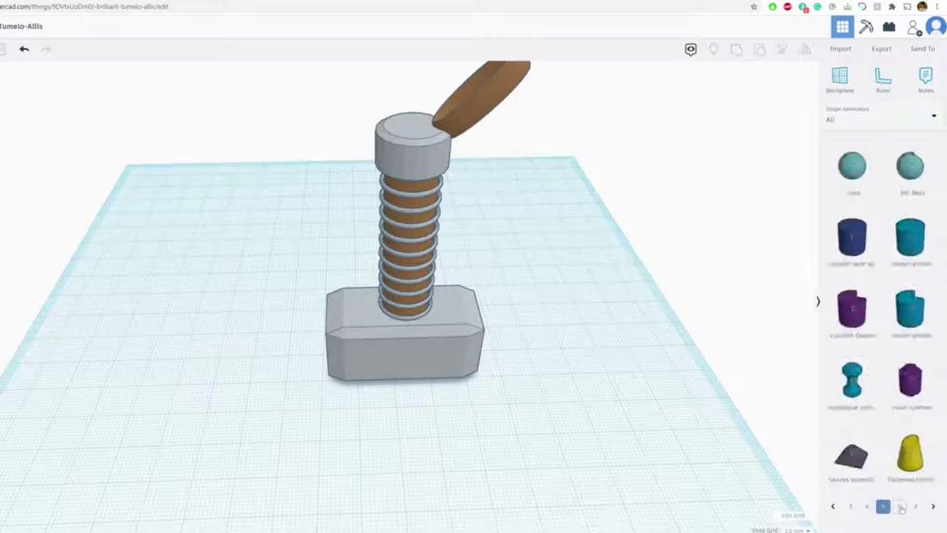
left_click(901, 507)
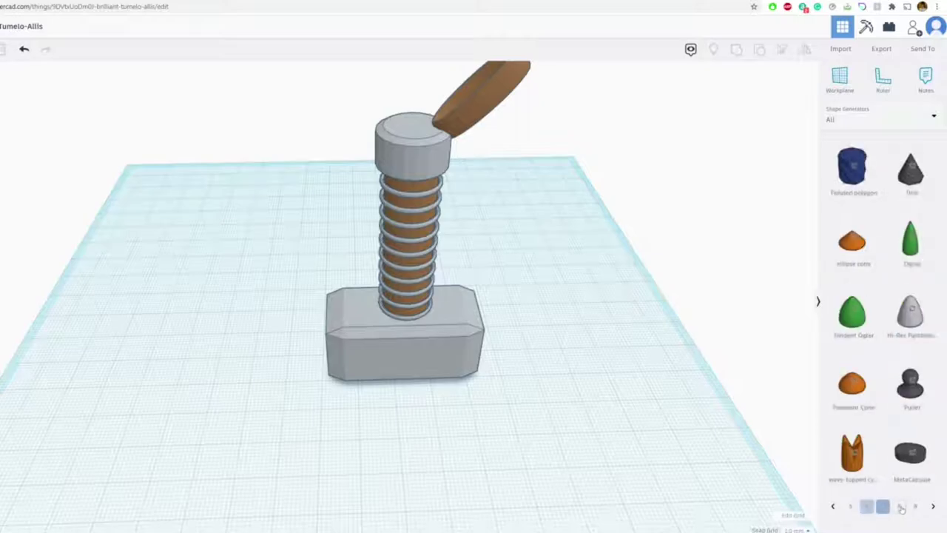
left_click(901, 507)
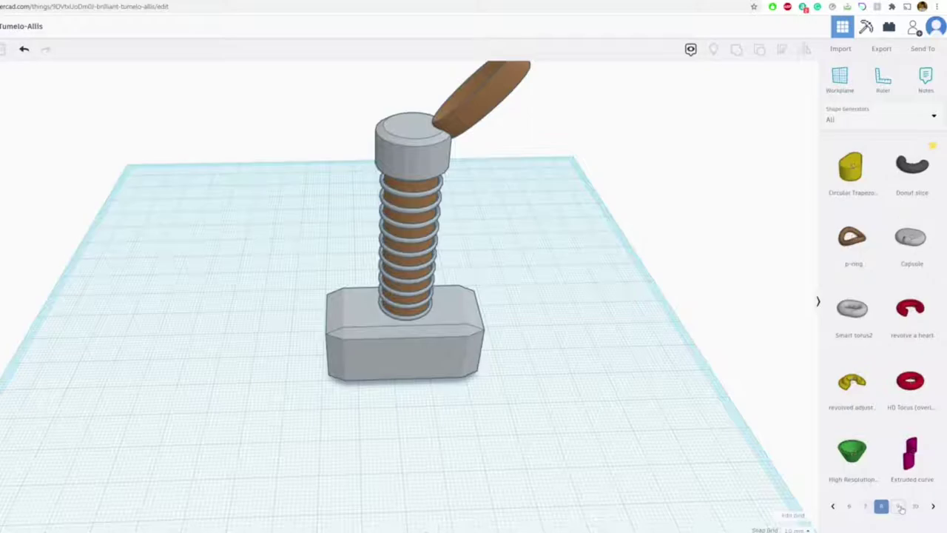
left_click(901, 507)
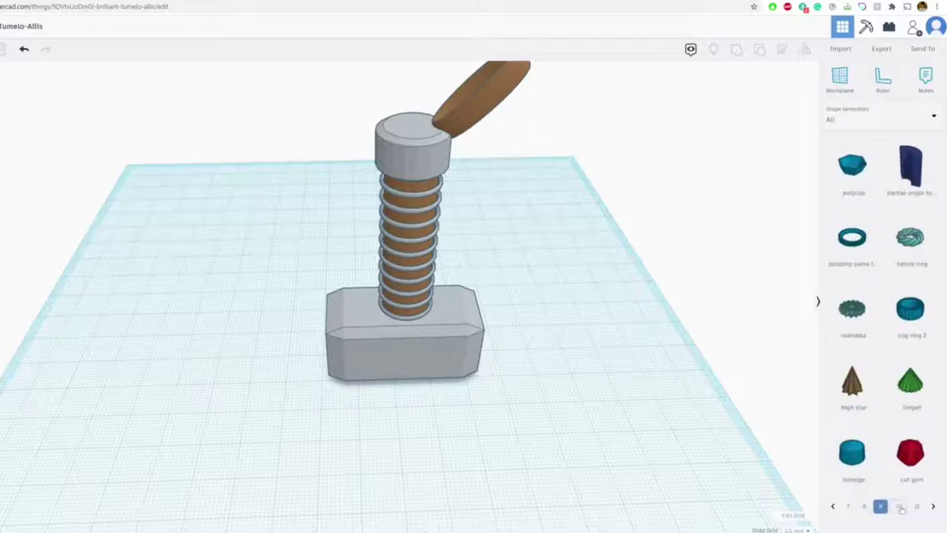
left_click(901, 507)
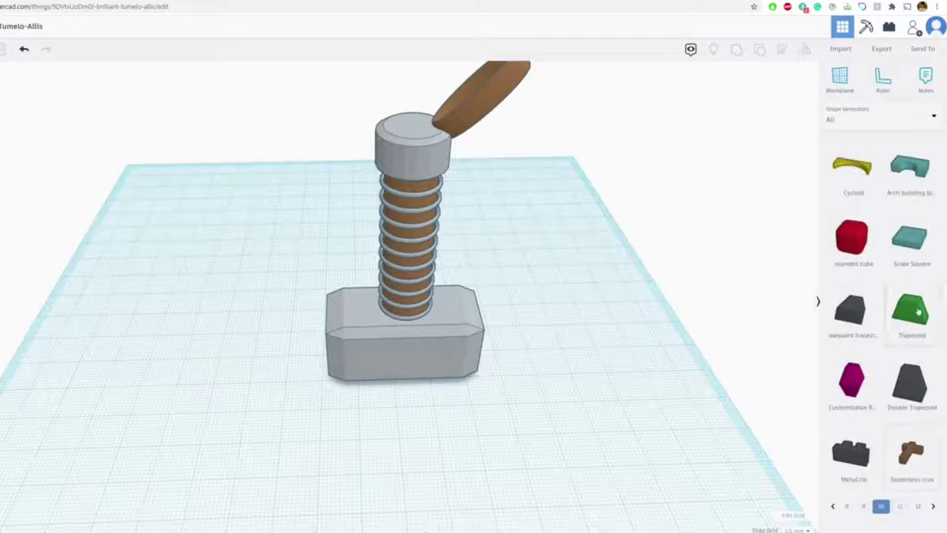
left_click_drag(919, 312, 604, 387)
right_click_drag(605, 387, 473, 297)
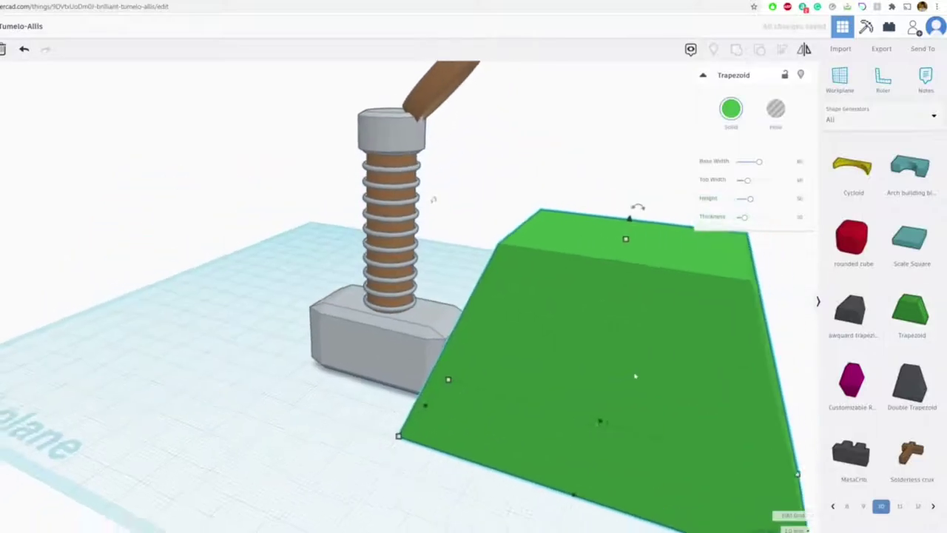
Shrink the trapezoid to a small block about 14 mm deep and color it light gray like the hammer's end cap.
scroll(635, 376, "down", 3)
left_click(436, 0)
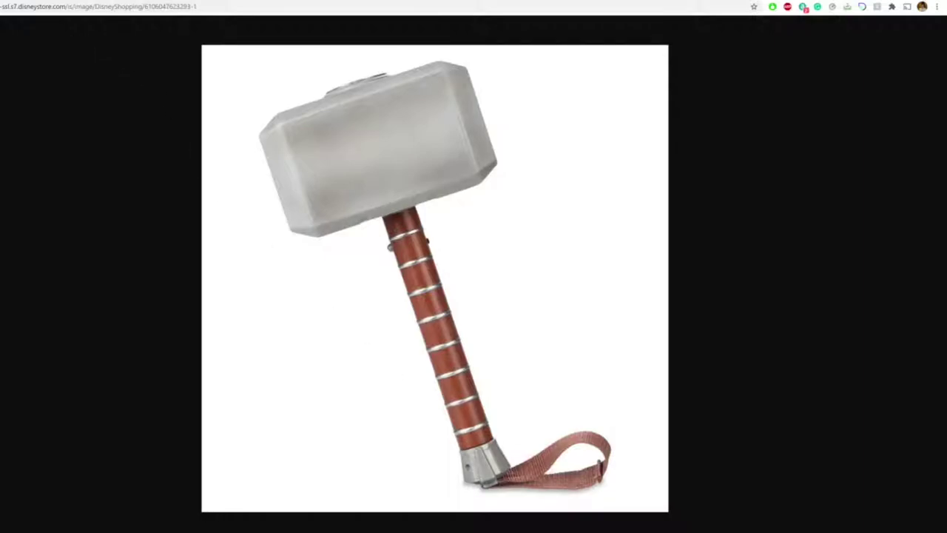
key("ctrl+shift+Tab")
left_click_drag(695, 460, 483, 403)
left_click_drag(455, 242, 446, 394)
left_click(730, 121)
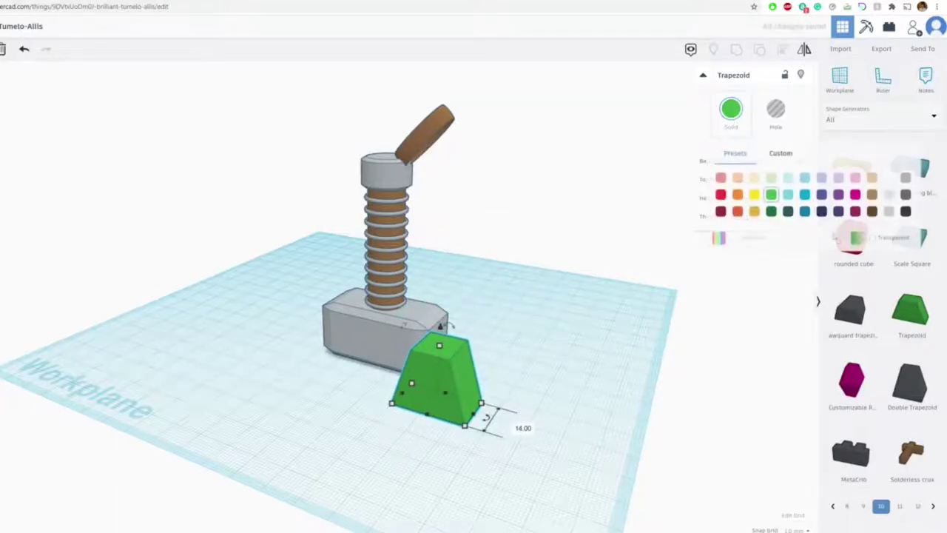
left_click(888, 209)
Raise the gray trapezoid to the level of the end cap and move it over the handle's end.
left_click_drag(441, 328, 448, 139)
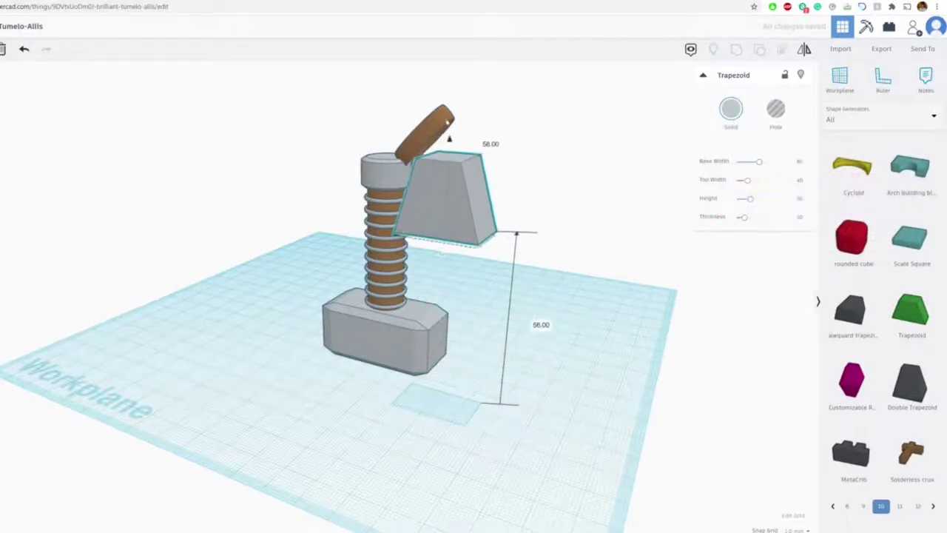
right_click_drag(473, 193, 468, 318)
left_click_drag(478, 345, 384, 239)
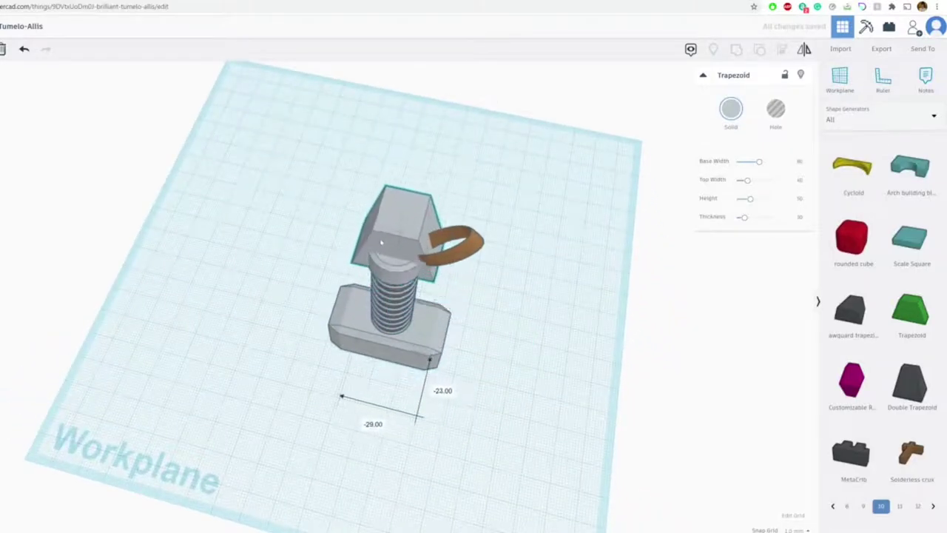
right_click_drag(393, 363, 423, 256)
Lower the trapezoid's height to match the end cap and narrow it to 4 mm wide.
scroll(422, 256, "up", 10)
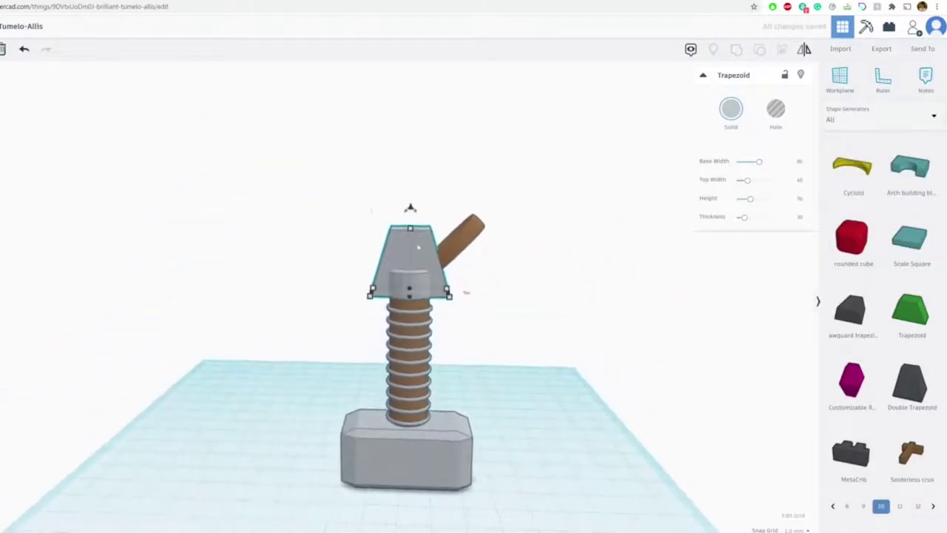
left_click_drag(471, 120, 476, 231)
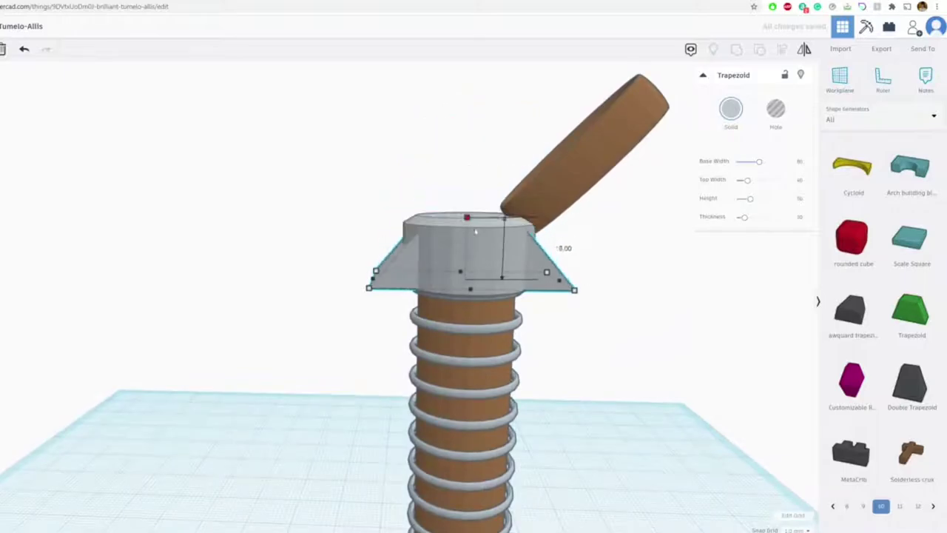
left_click_drag(373, 277, 464, 278)
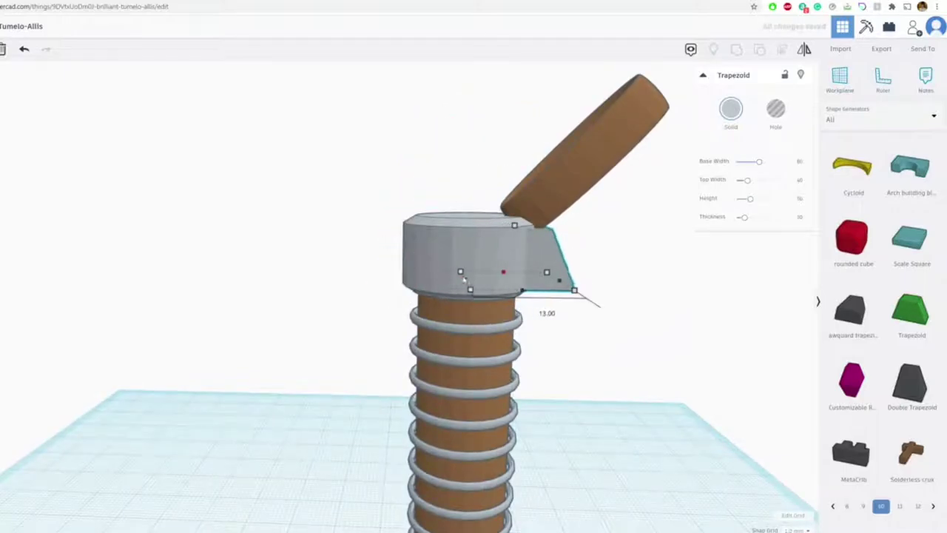
left_click_drag(546, 281, 518, 282)
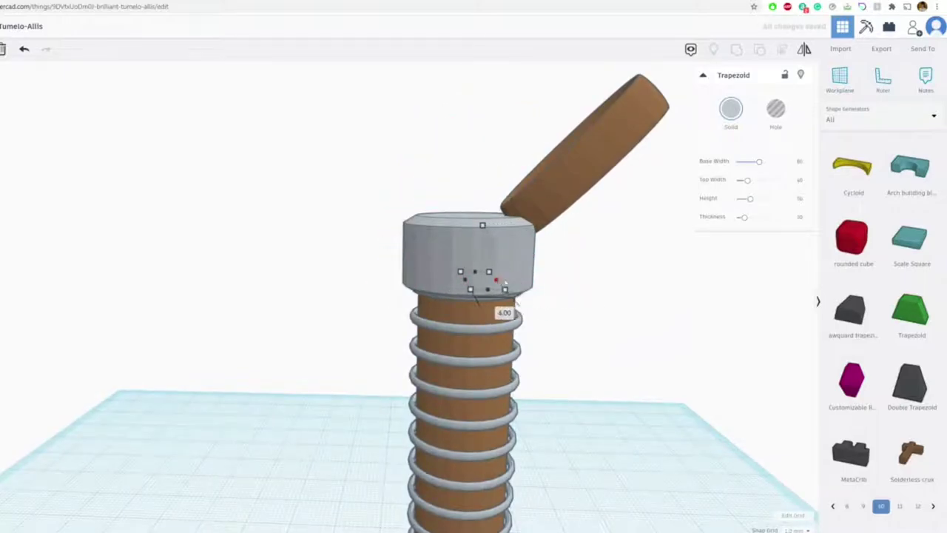
Shift the narrow trapezoid so that it stands out slightly from the end cap's front face.
right_click_drag(517, 303, 382, 351)
left_click_drag(383, 370, 366, 394)
left_click_drag(362, 361, 348, 363)
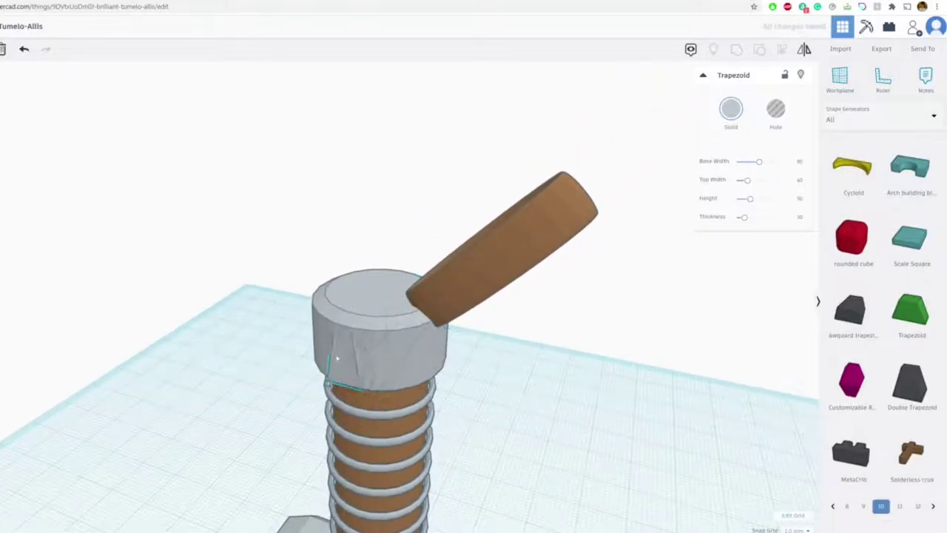
Adjust the trapezoid's depth and position so that it runs through the end cap and forms a raised tapered rib.
right_click_drag(338, 360, 379, 358)
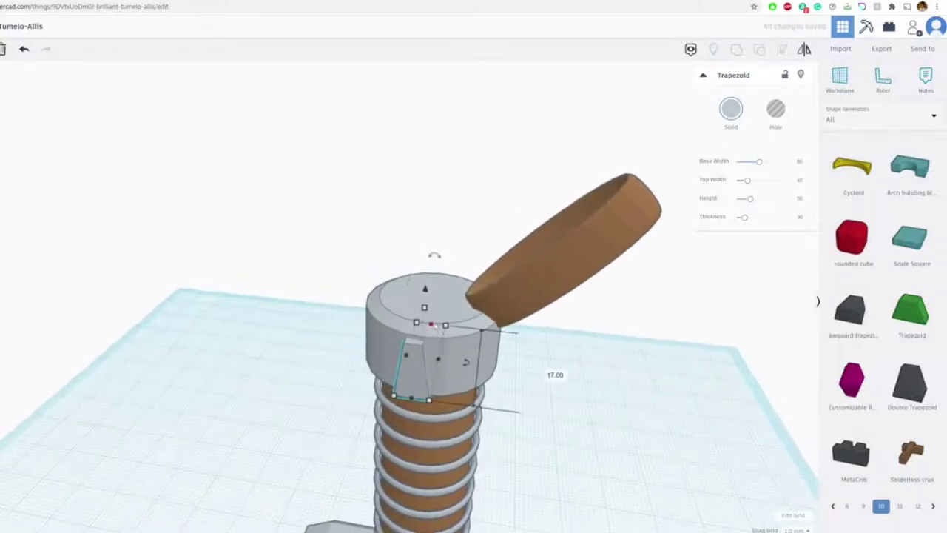
left_click_drag(433, 324, 428, 316)
right_click_drag(289, 324, 307, 396)
left_click_drag(370, 383, 358, 384)
left_click(445, 371)
right_click_drag(445, 371, 655, 241)
right_click_drag(496, 318, 615, 295)
Add a cylinder from Basic Shapes beside the hammer and turn it into a hole.
left_click(893, 120)
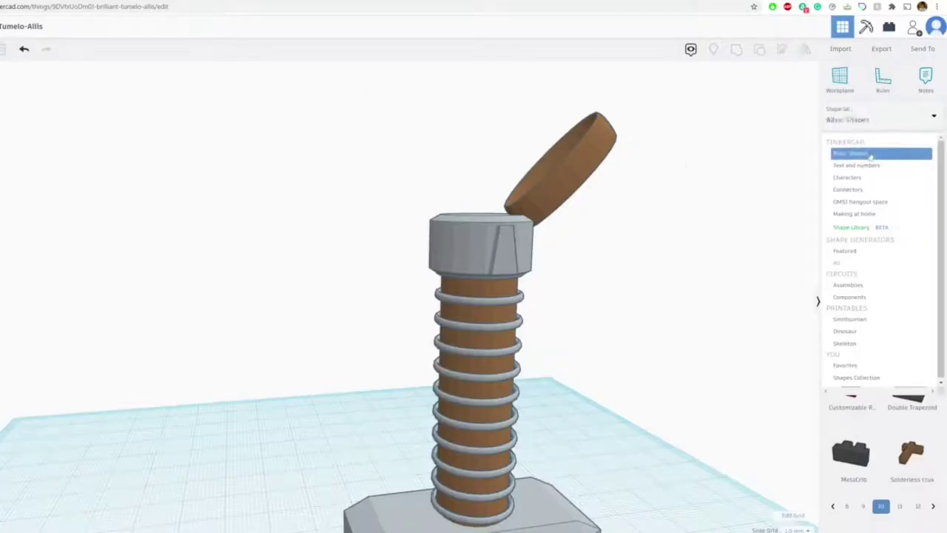
left_click(871, 154)
left_click_drag(923, 248, 655, 500)
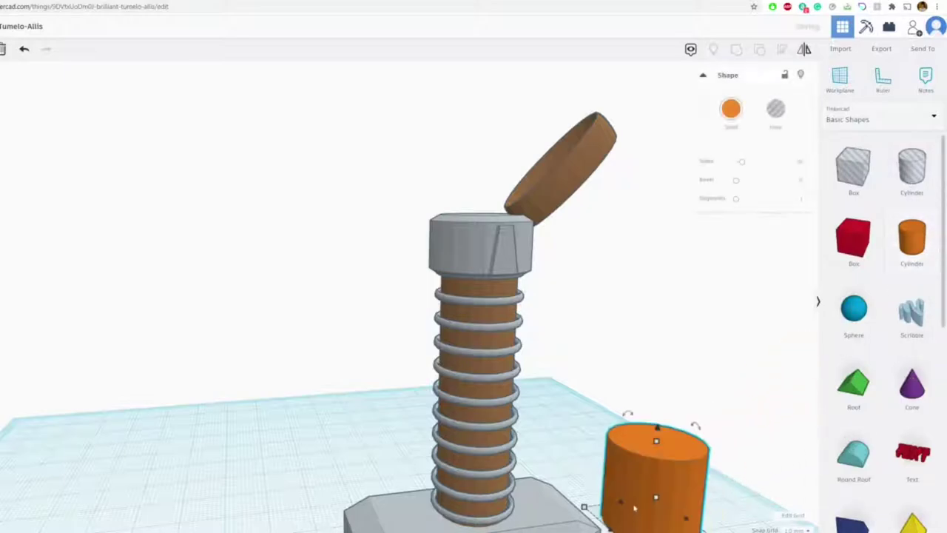
scroll(652, 498, "down", 3)
key("h")
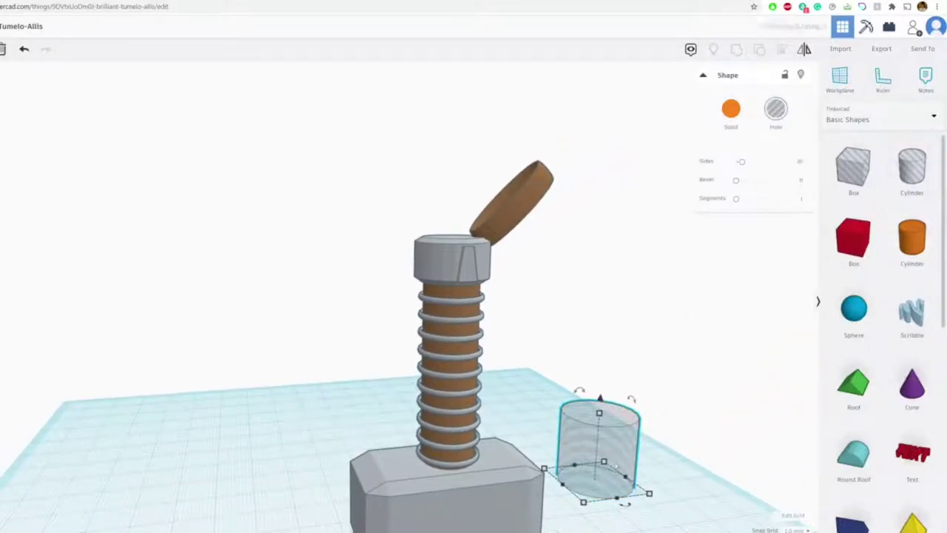
Raise the cylinder hole above the workplane, bring it beside the handle and rotate it 90° to lie horizontally.
mouse_move(614, 466)
left_mouse_down()
mouse_move(615, 481)
mouse_move(604, 471)
left_mouse_up()
left_click_drag(591, 400, 641, 184)
right_click_drag(641, 184, 616, 301)
left_click_drag(577, 255, 347, 378)
left_click_drag(361, 230, 471, 266)
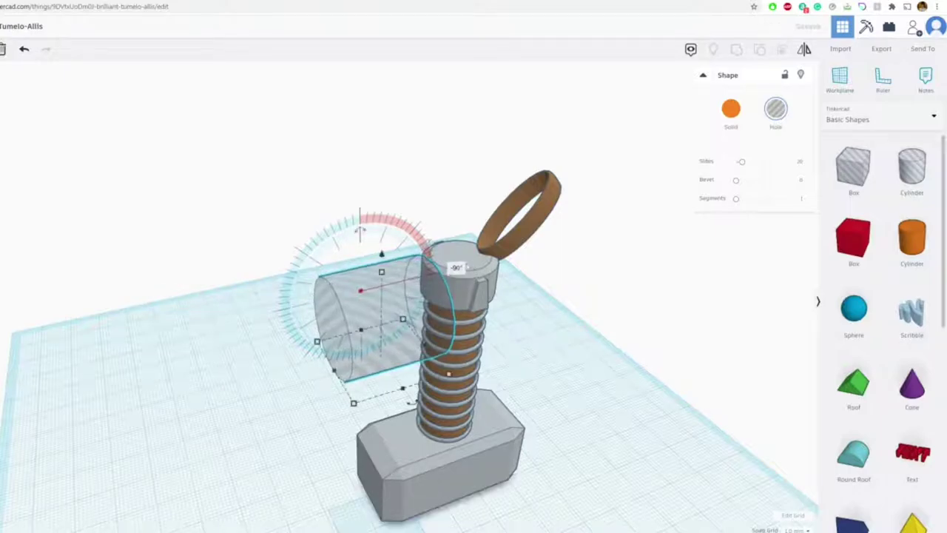
Thin the cylinder hole to 6 mm high and 4 mm wide, and position it partly inside the end cap's side.
left_click_drag(381, 273, 394, 375)
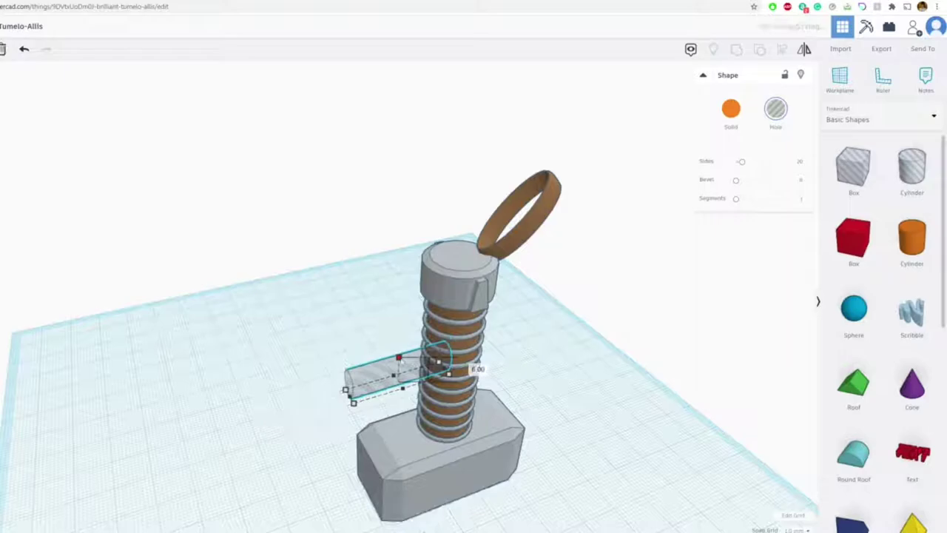
left_click_drag(397, 338, 442, 274)
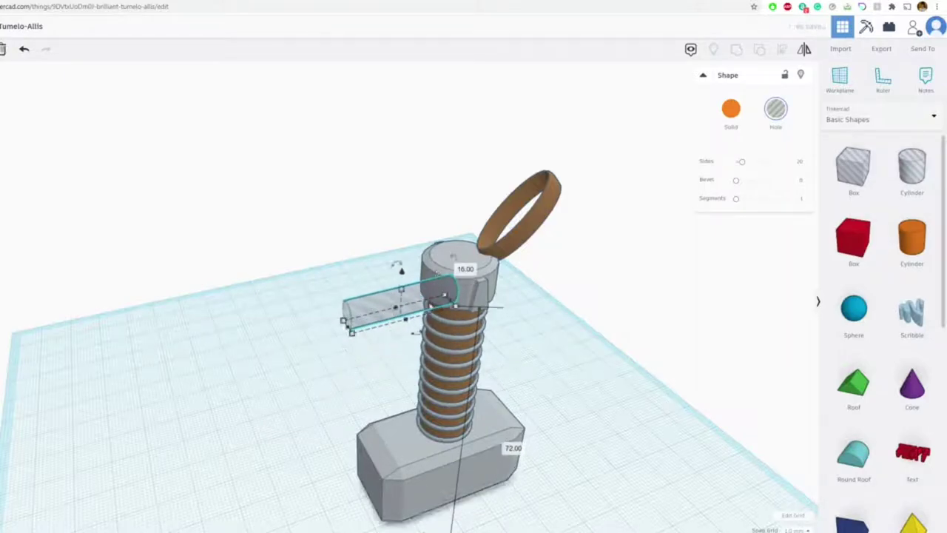
right_click_drag(442, 290, 450, 274)
left_click_drag(435, 293, 451, 250)
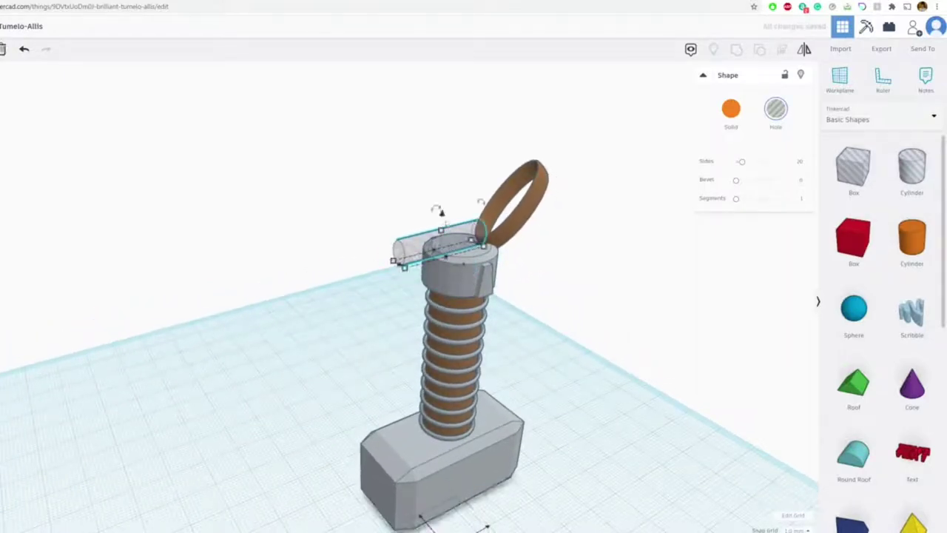
left_click_drag(441, 213, 442, 259)
Group the cylinder hole with the end cap to cut a round opening into the cap's side.
left_click(558, 278)
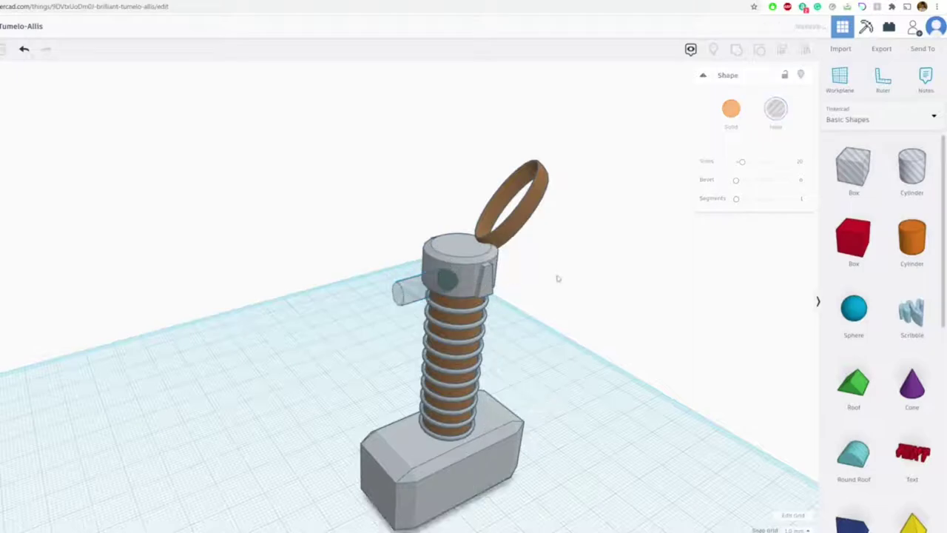
left_click(444, 286)
right_click_drag(443, 287, 435, 292)
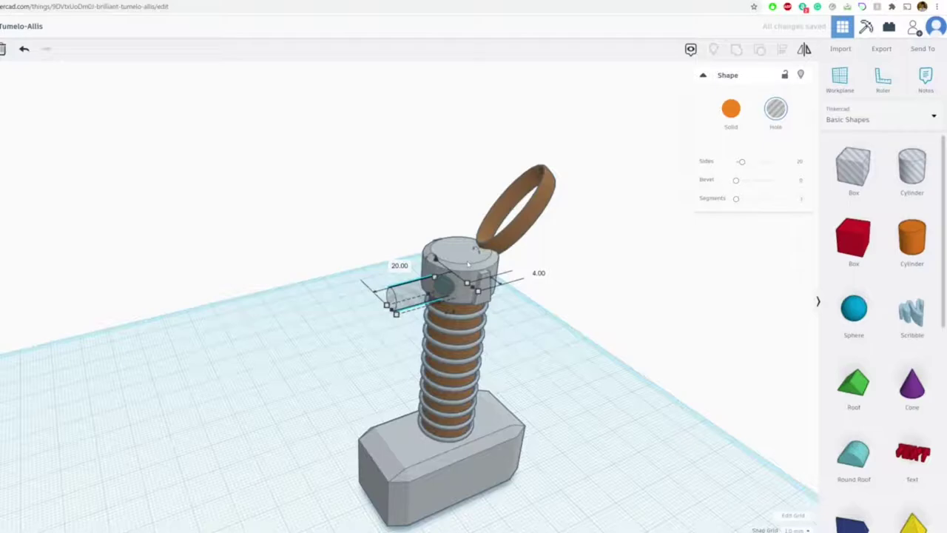
left_click(465, 268, "shift")
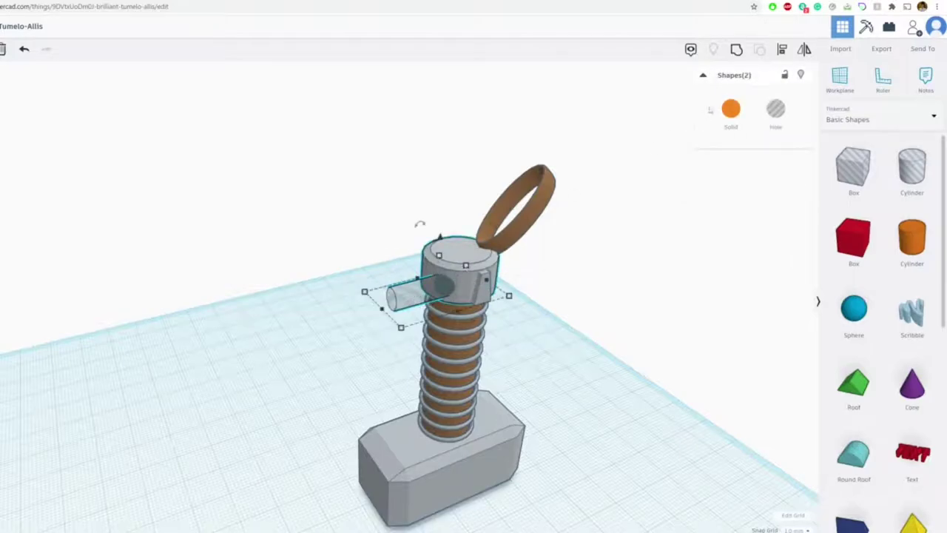
left_click(736, 49)
left_click(553, 302)
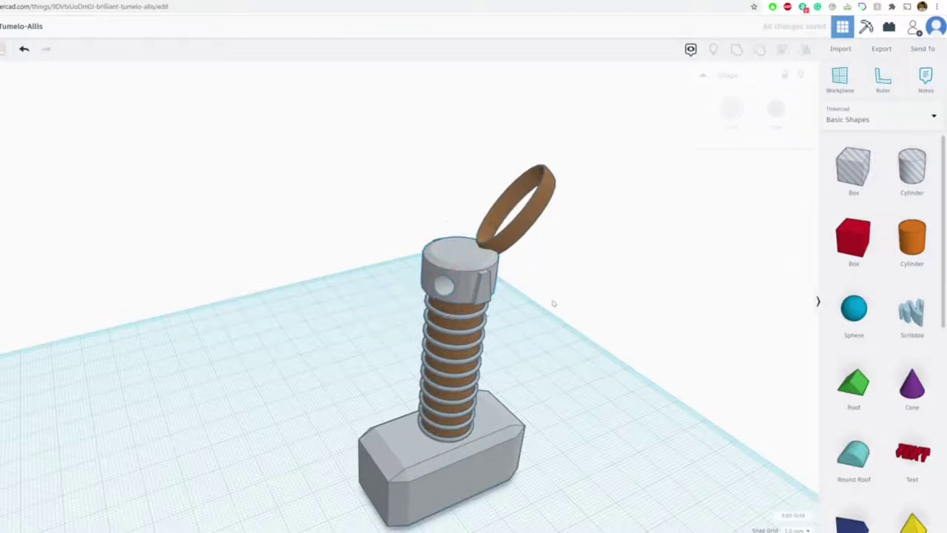
Examine the hammer's end cap details, ringed handle and head from several angles.
right_click_drag(554, 302, 472, 305)
scroll(473, 304, "up", 3)
middle_click_drag(475, 303, 354, 209)
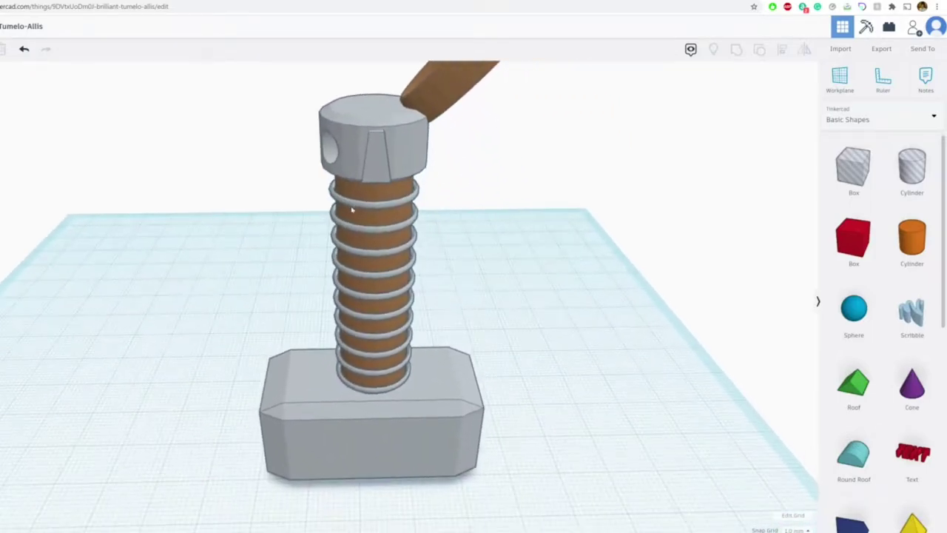
scroll(392, 374, "down", 3)
right_click_drag(386, 394, 341, 368)
middle_click_drag(385, 385, 491, 269)
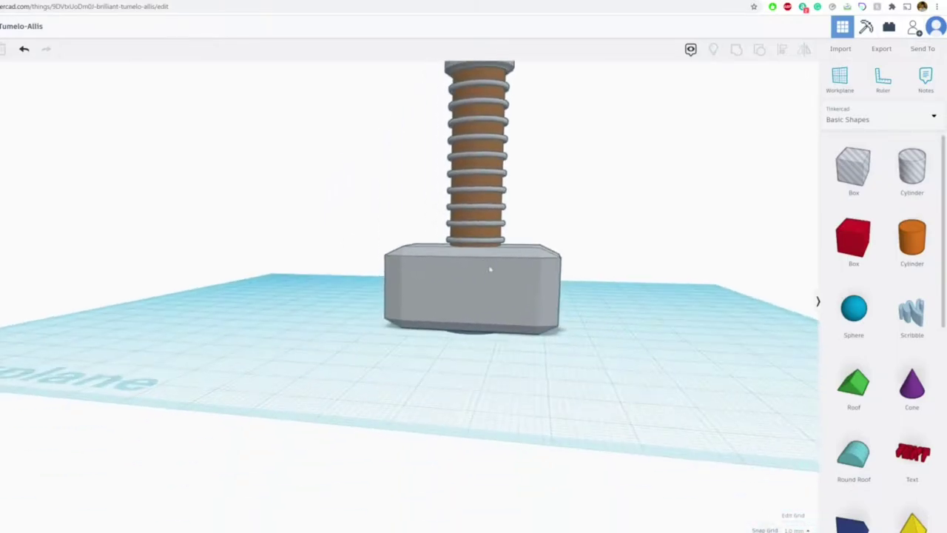
right_click_drag(492, 285, 570, 342)
middle_click_drag(360, 235, 341, 320)
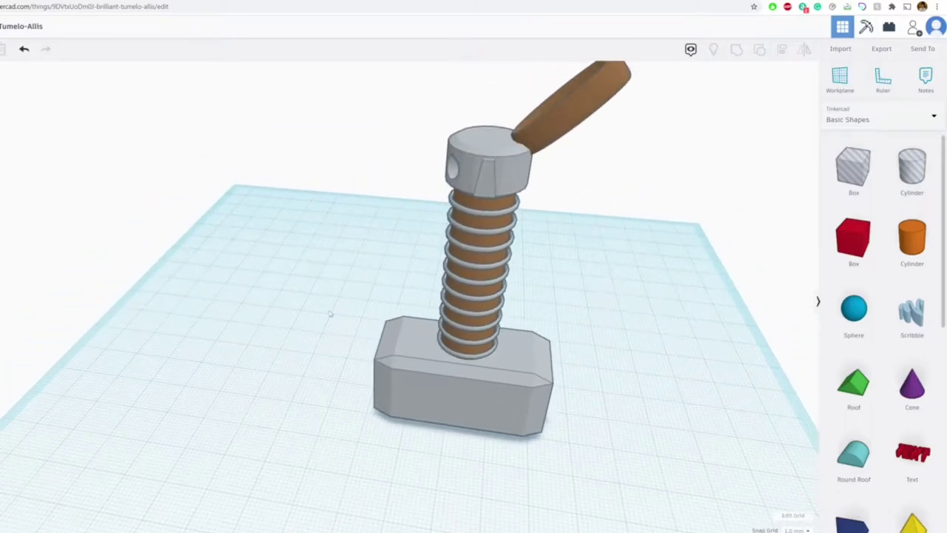